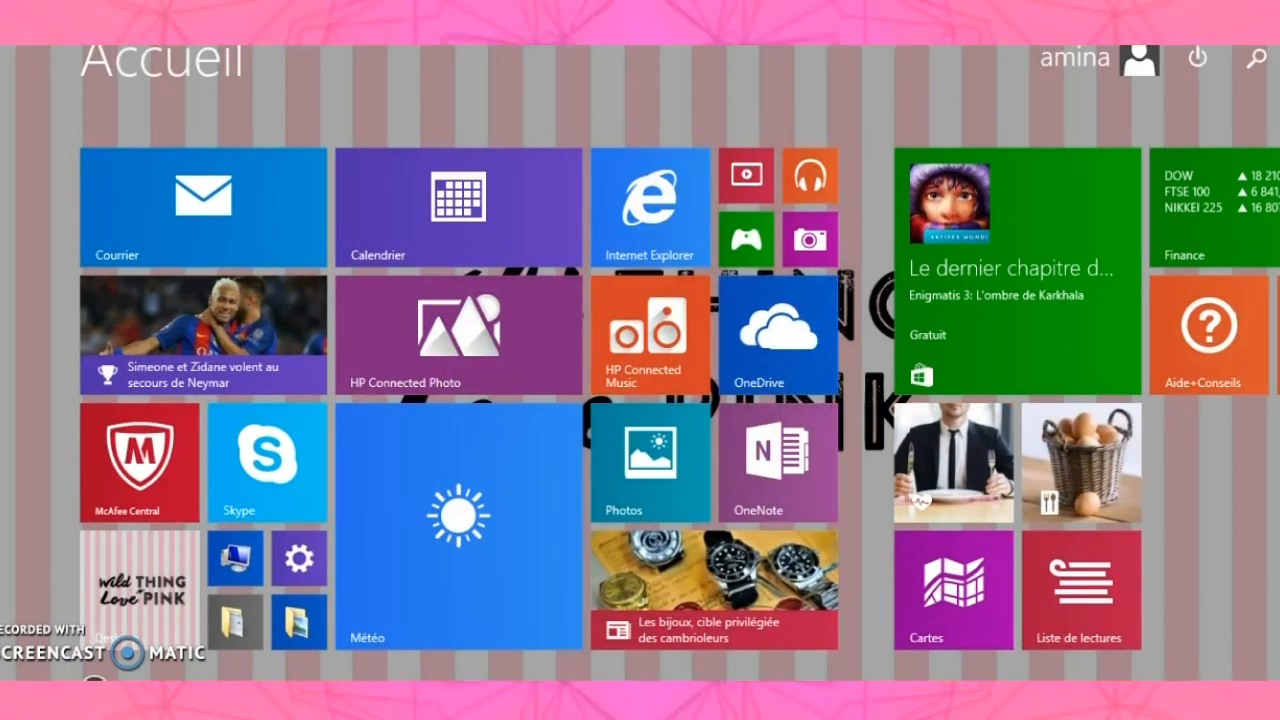
# Search the installed applications for "powerd"
pyautogui.click(94, 690)
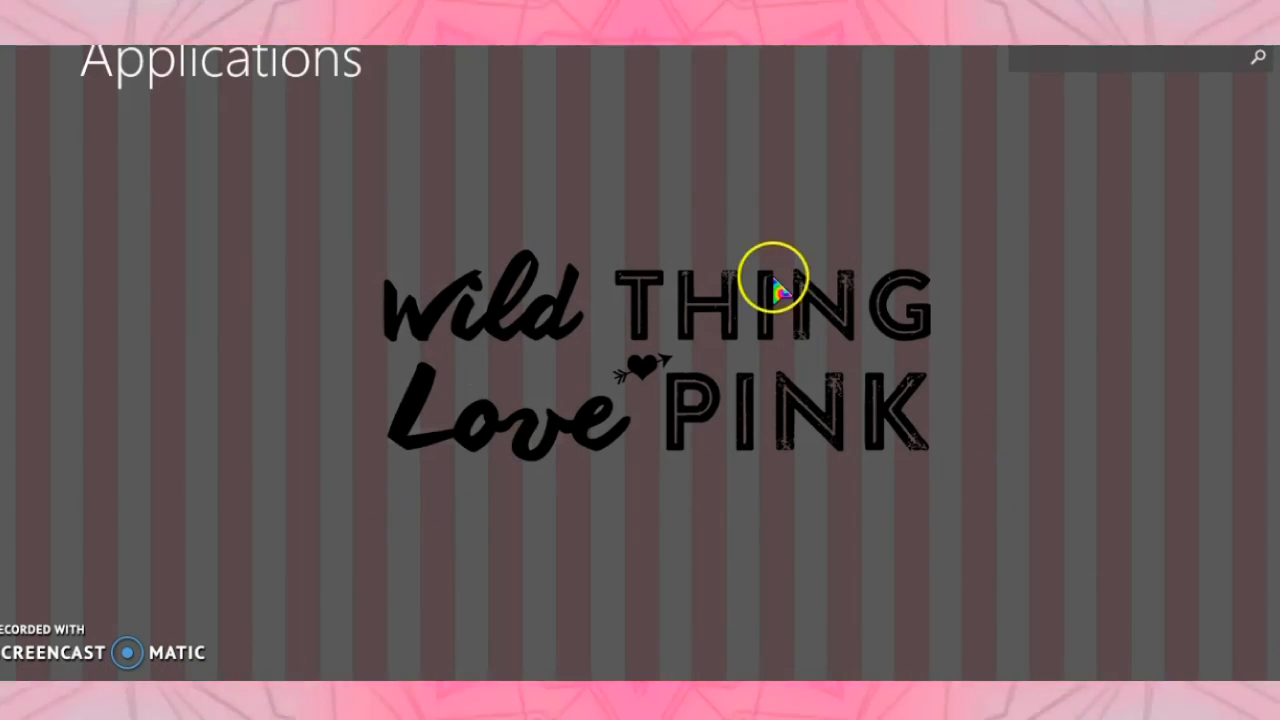
pyautogui.write('p')
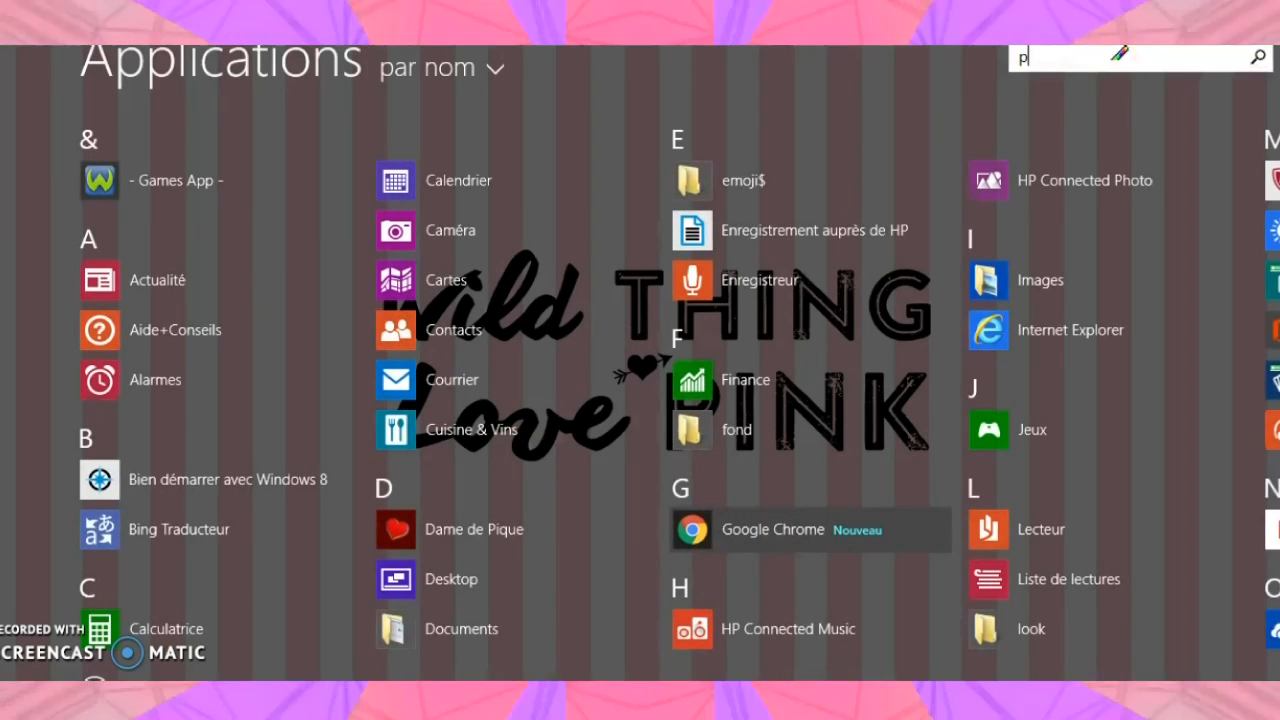
pyautogui.write('p')
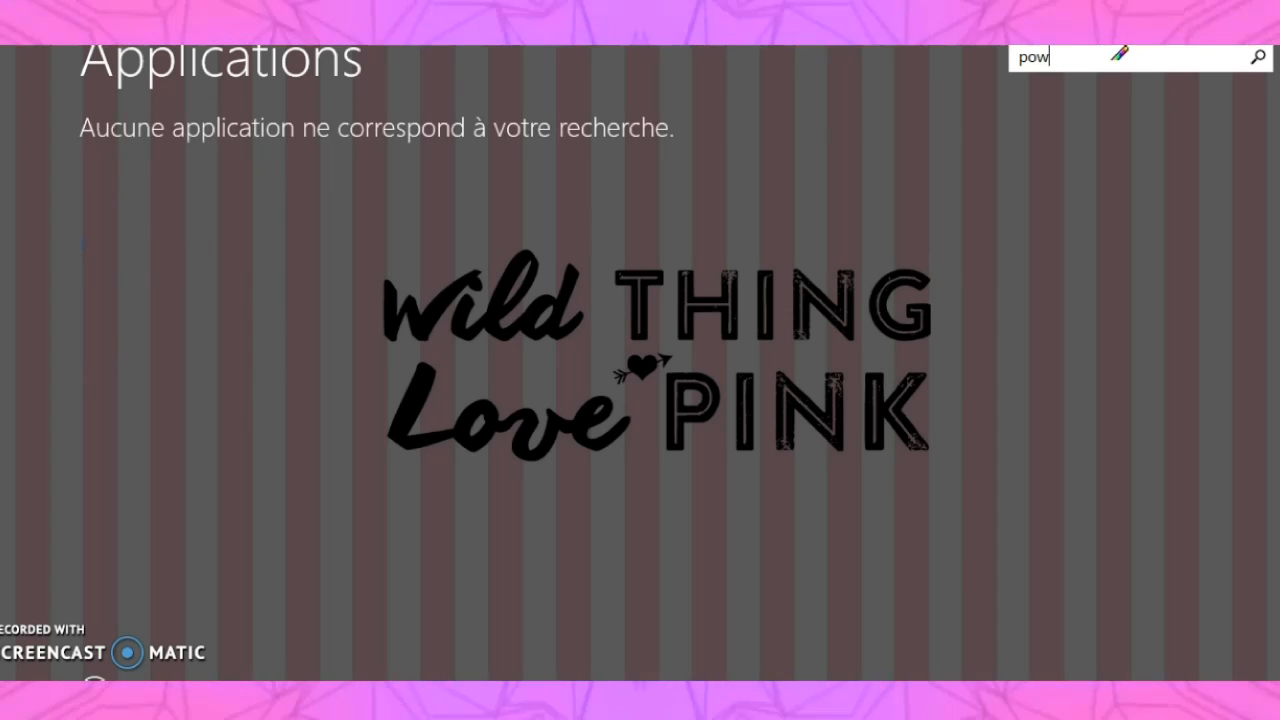
pyautogui.write('erd')
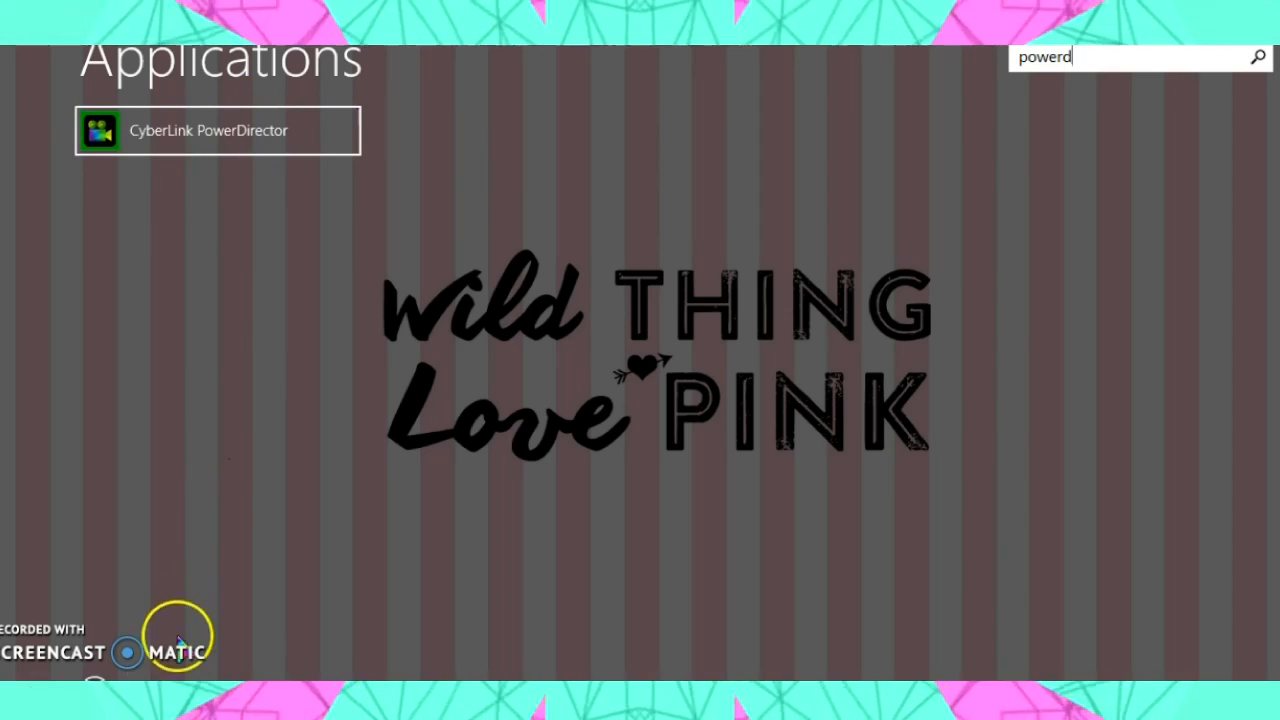
pyautogui.press('Escape')
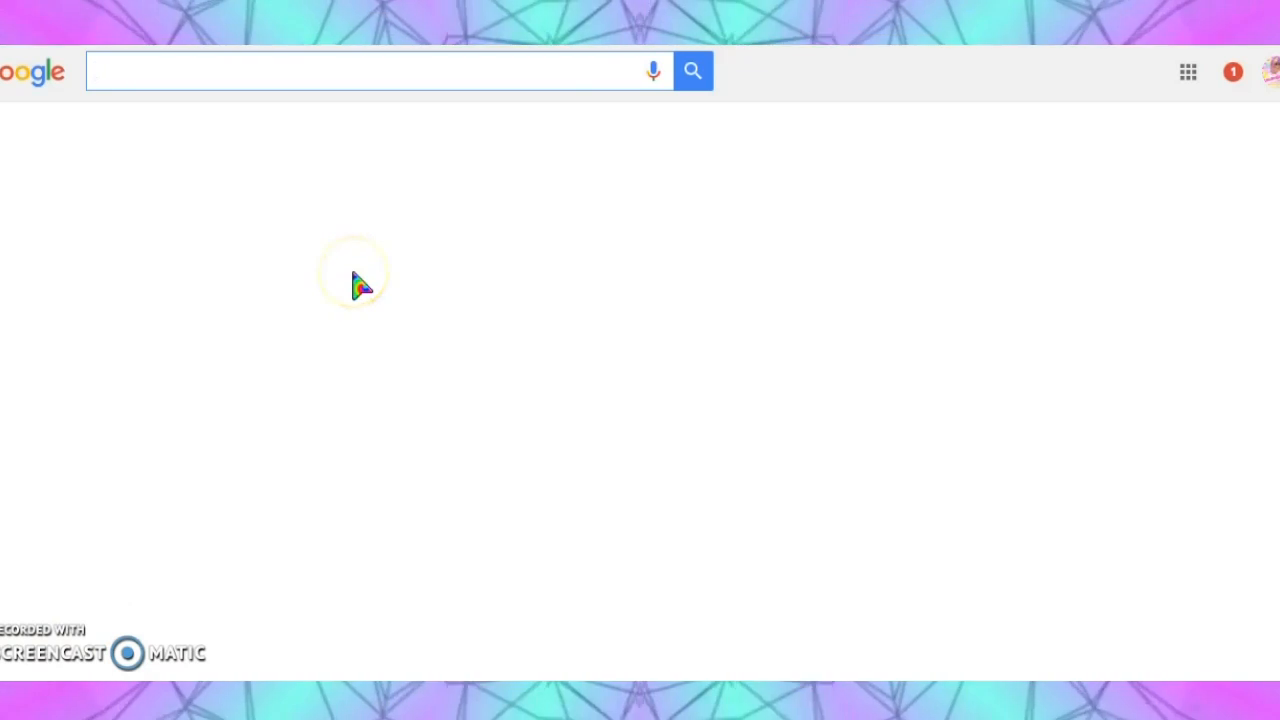
# Search Google for "picmonkey" to reach the PicMonkey website
pyautogui.click(475, 86)
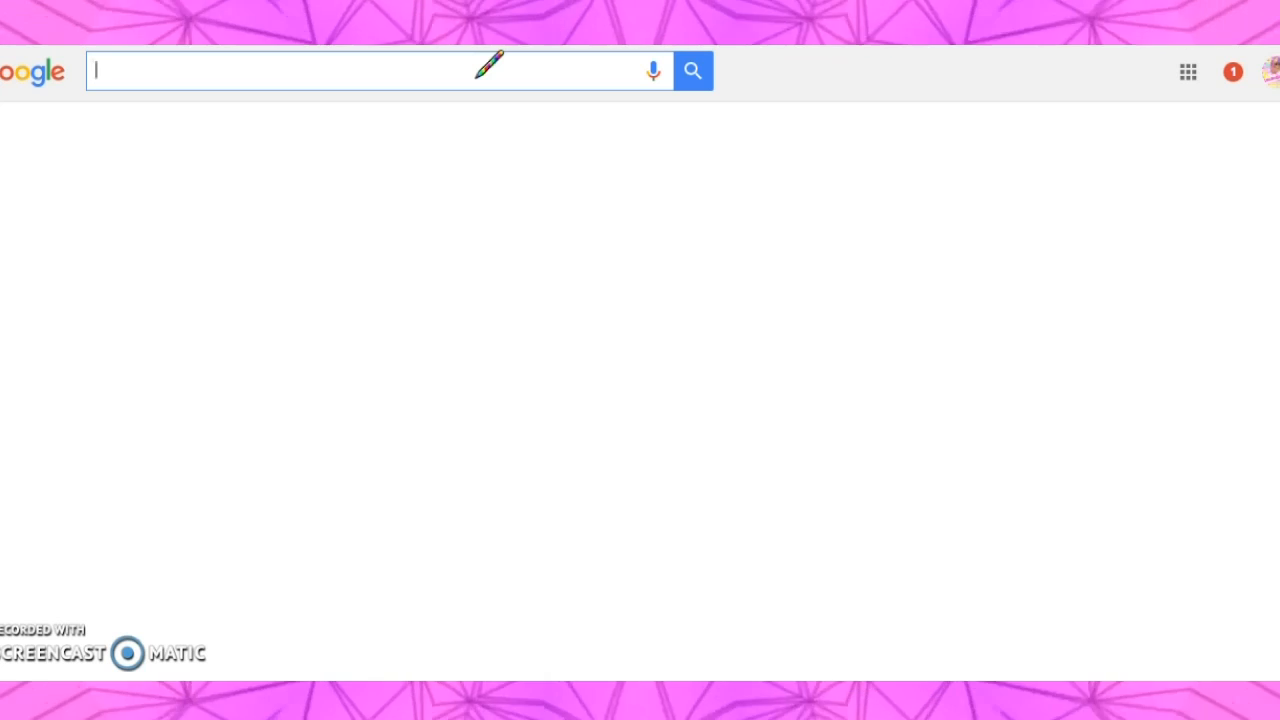
pyautogui.write('picmonkey')
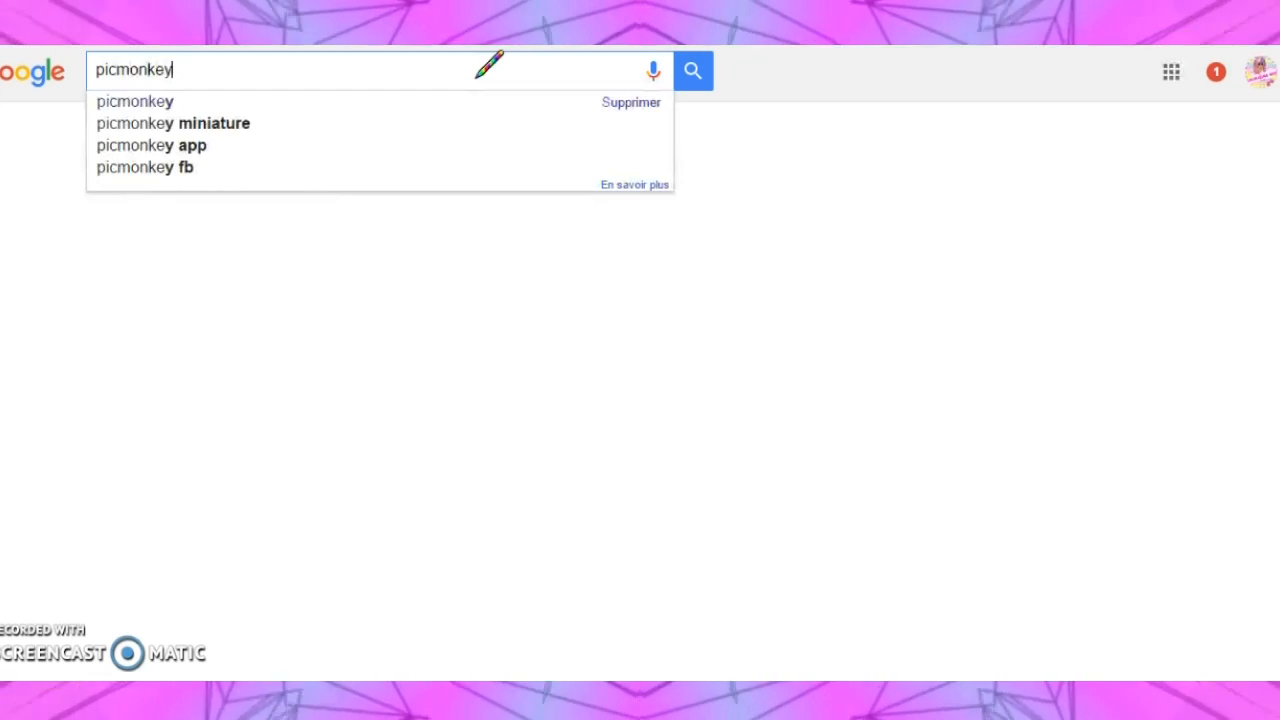
pyautogui.press('Return')
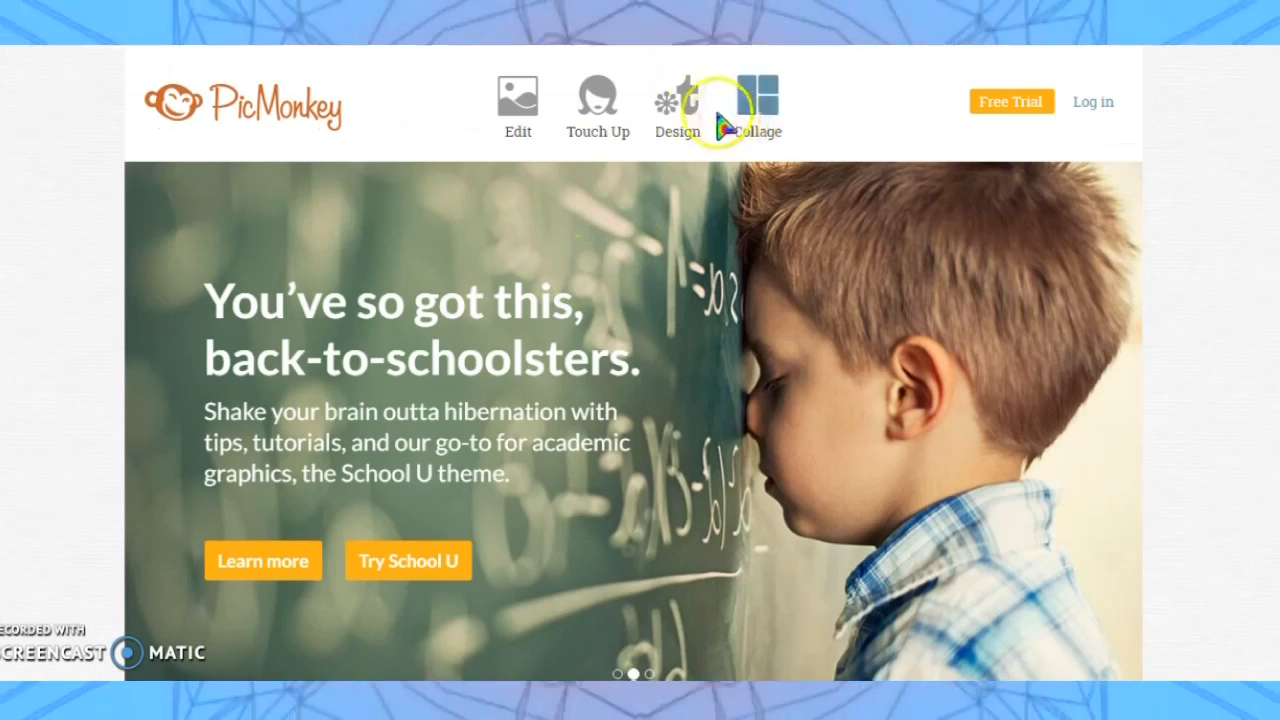
# Create a blank design canvas with a custom size of 1280 x 720 pixels
pyautogui.click(686, 122)
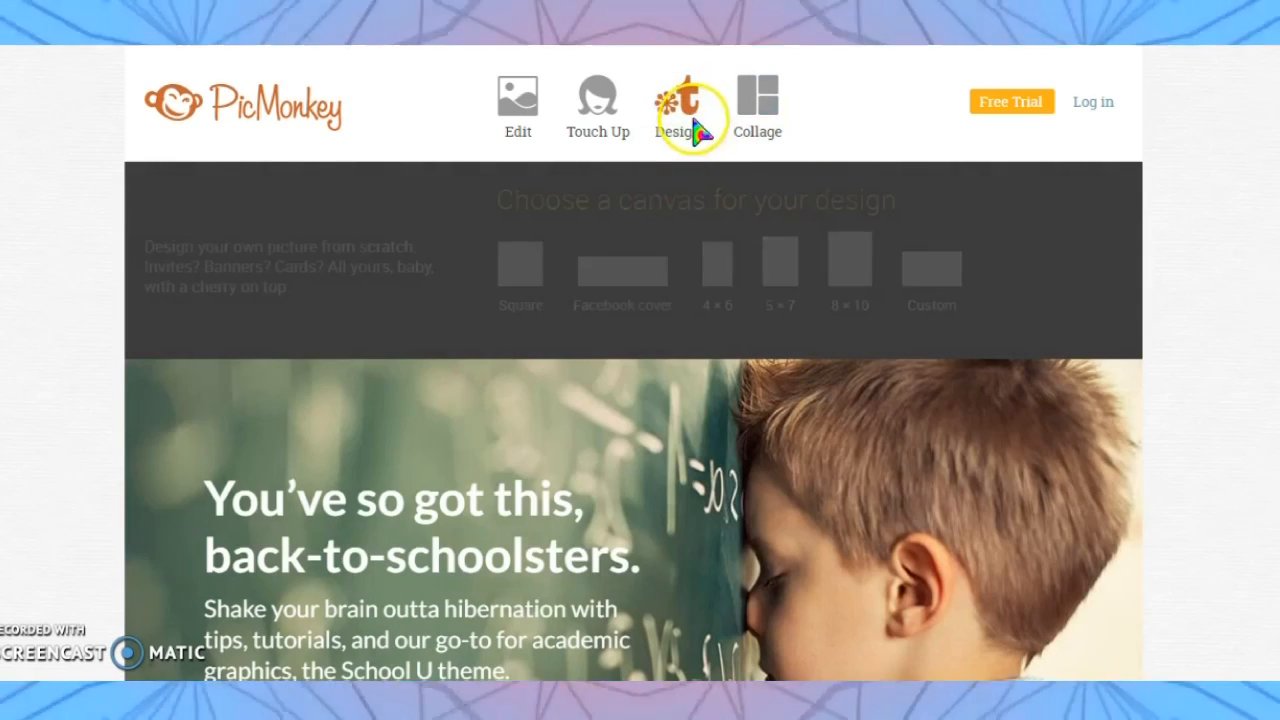
pyautogui.click(928, 280)
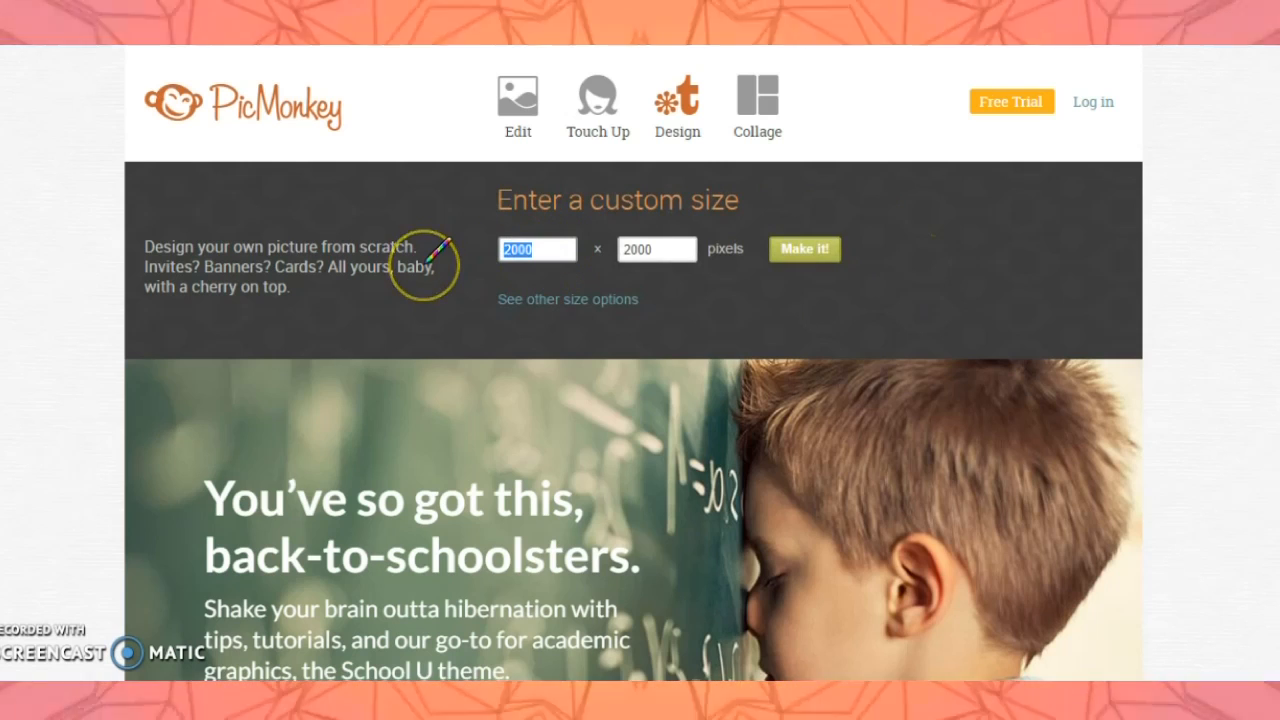
pyautogui.write('1280')
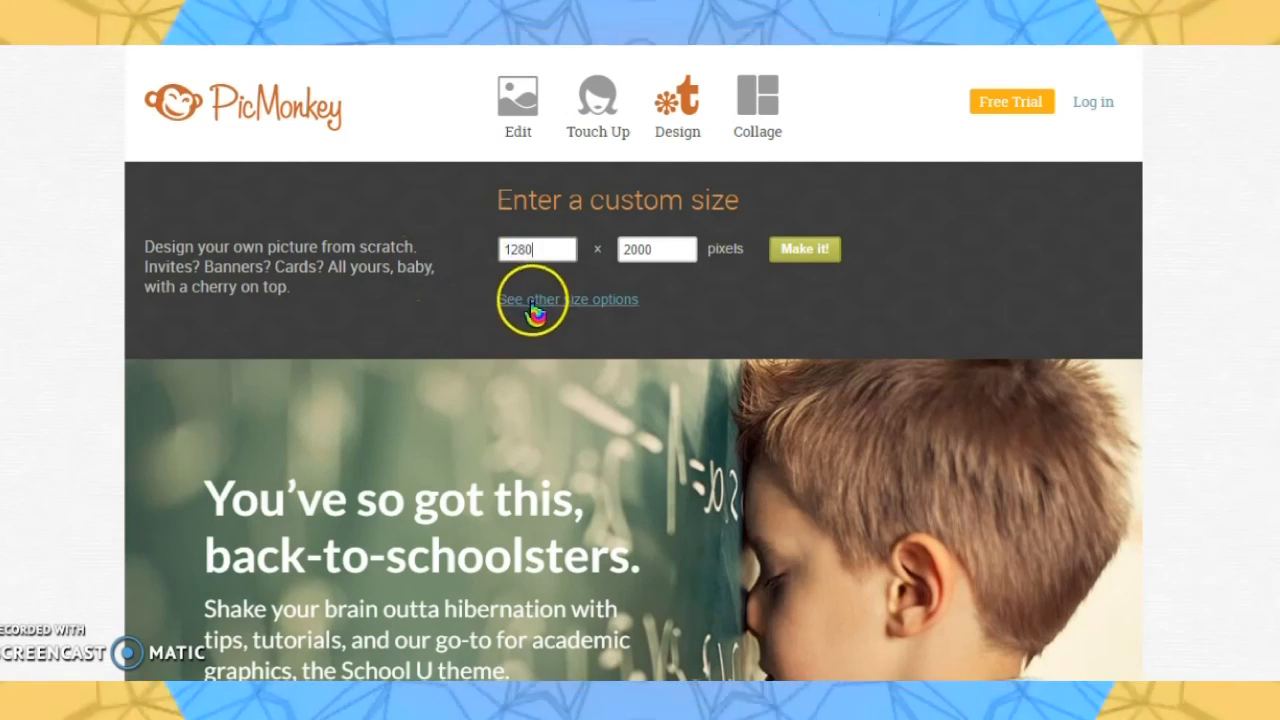
pyautogui.press('Tab')
pyautogui.write('720')
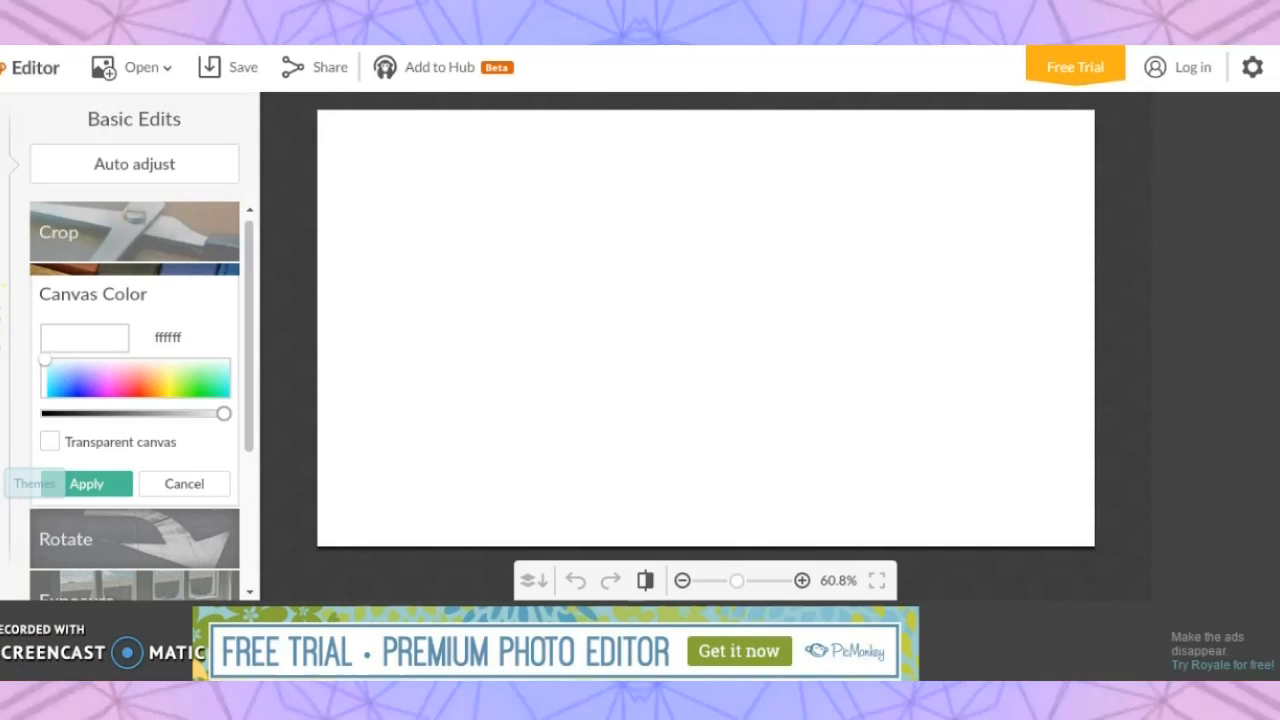
# Add a text object containing the creator's nickname to the blank canvas
pyautogui.click(5, 310)
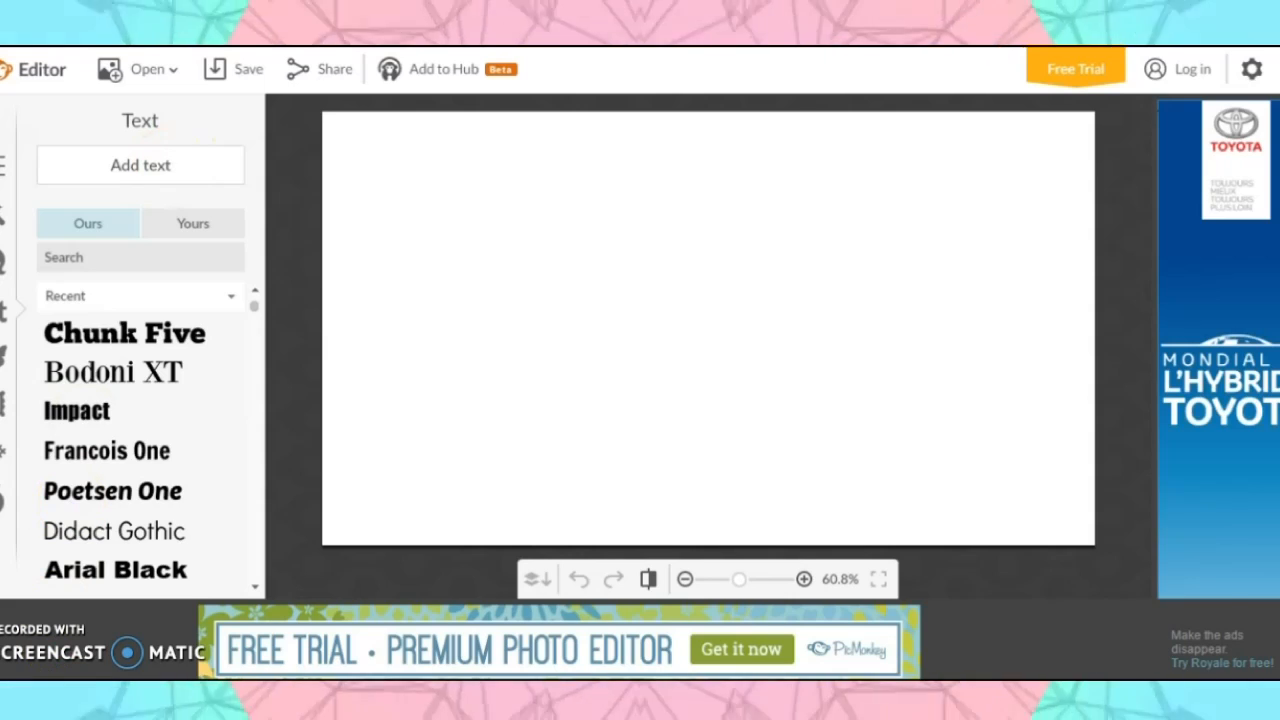
pyautogui.click(140, 165)
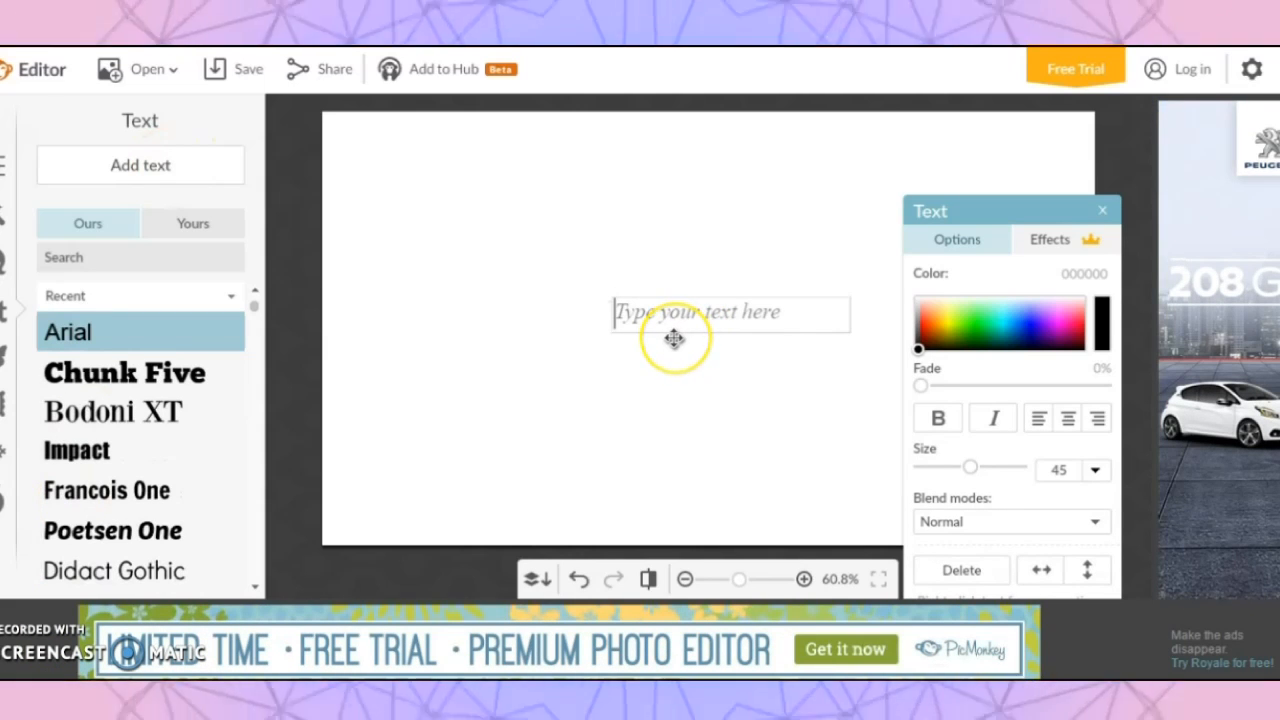
pyautogui.write('Aminouille')
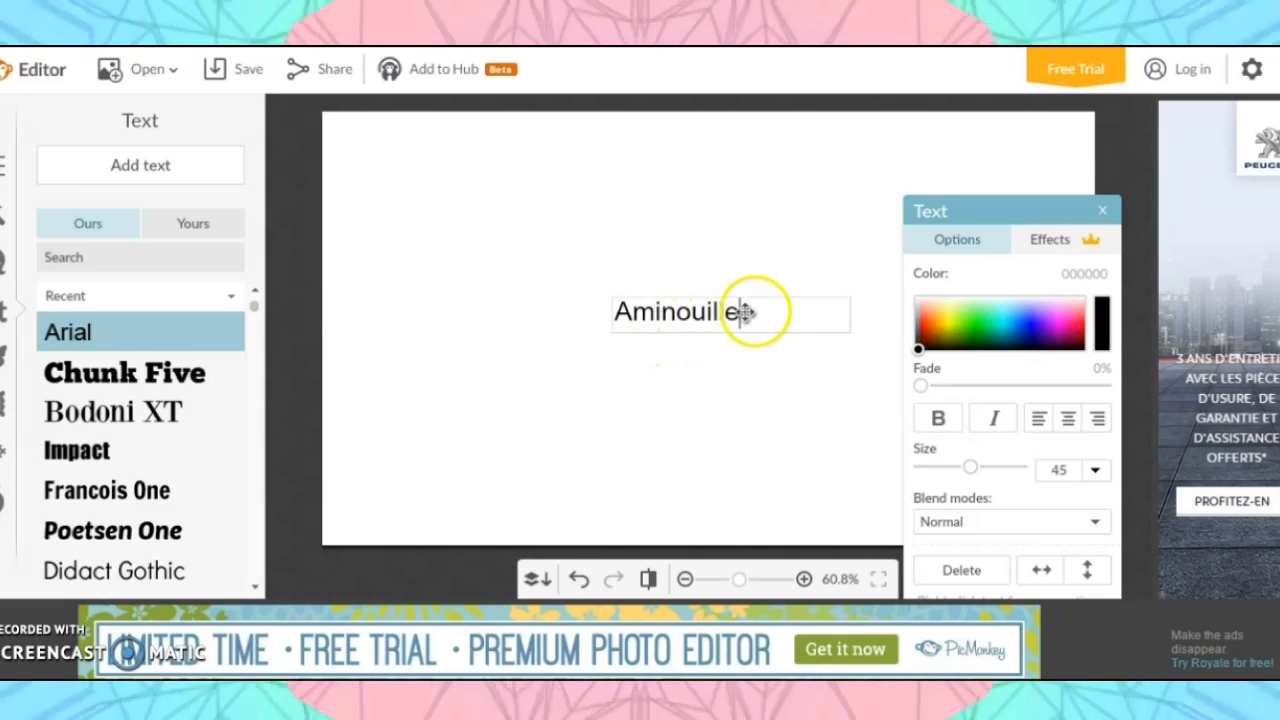
# Change the font of the nickname text to Impact
pyautogui.moveTo(745, 312); pyautogui.dragTo(577, 289)
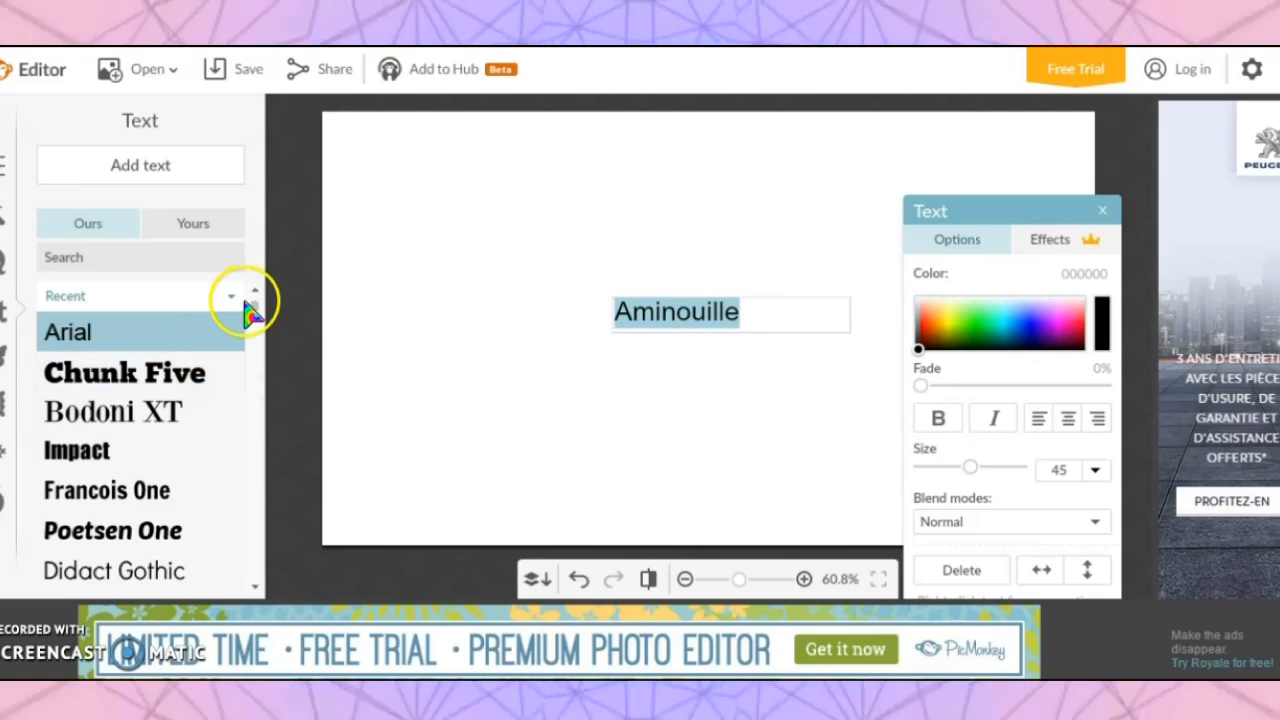
pyautogui.scroll(-2, 258, 320)
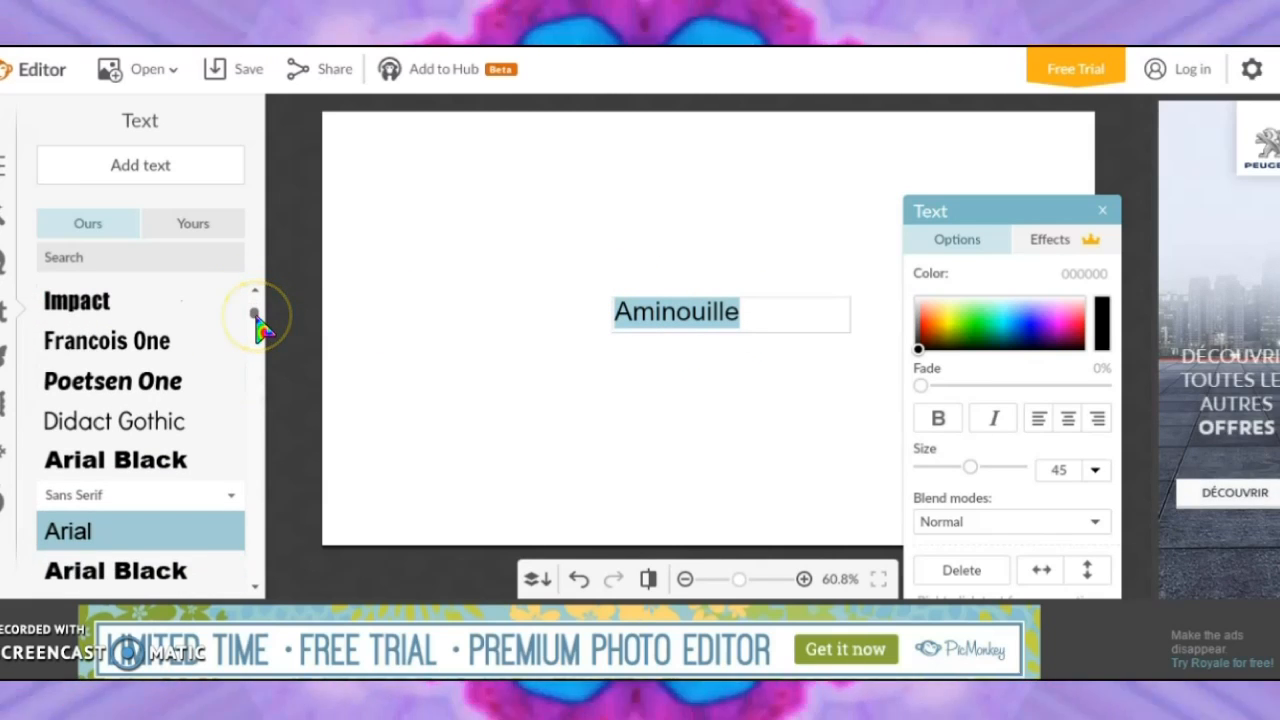
pyautogui.scroll(2, 258, 320)
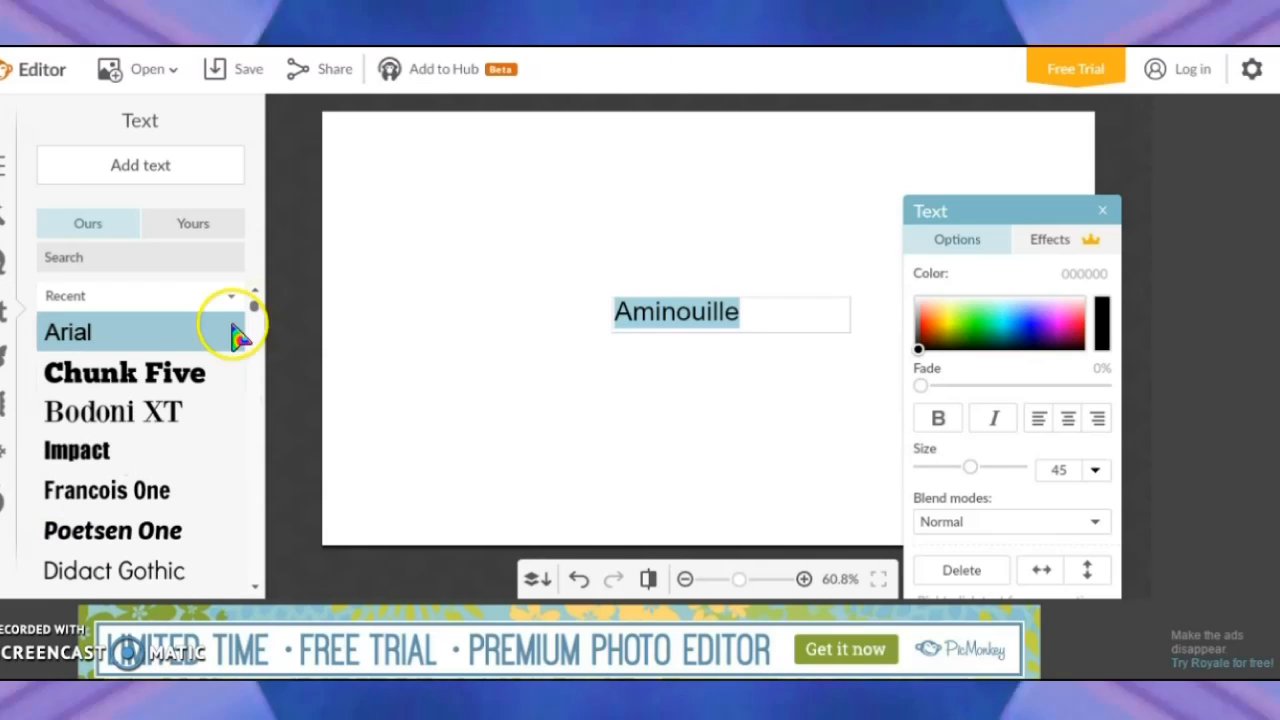
pyautogui.click(128, 462)
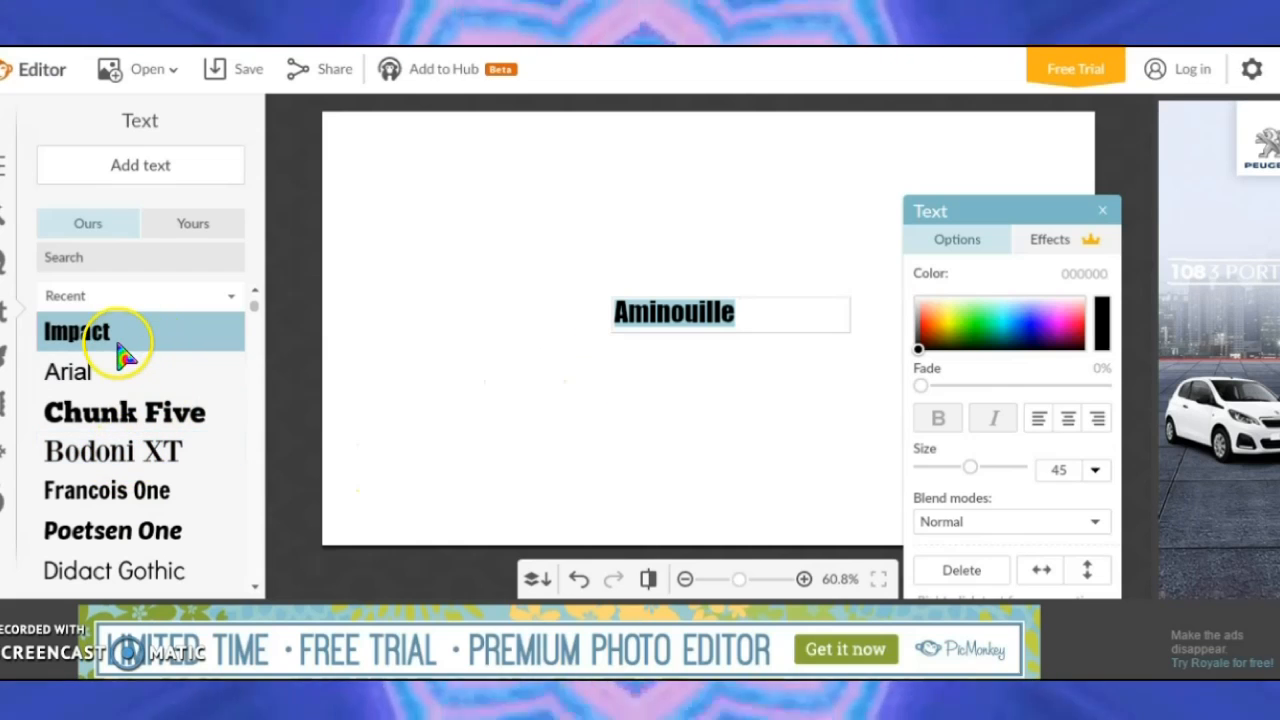
pyautogui.click(540, 368)
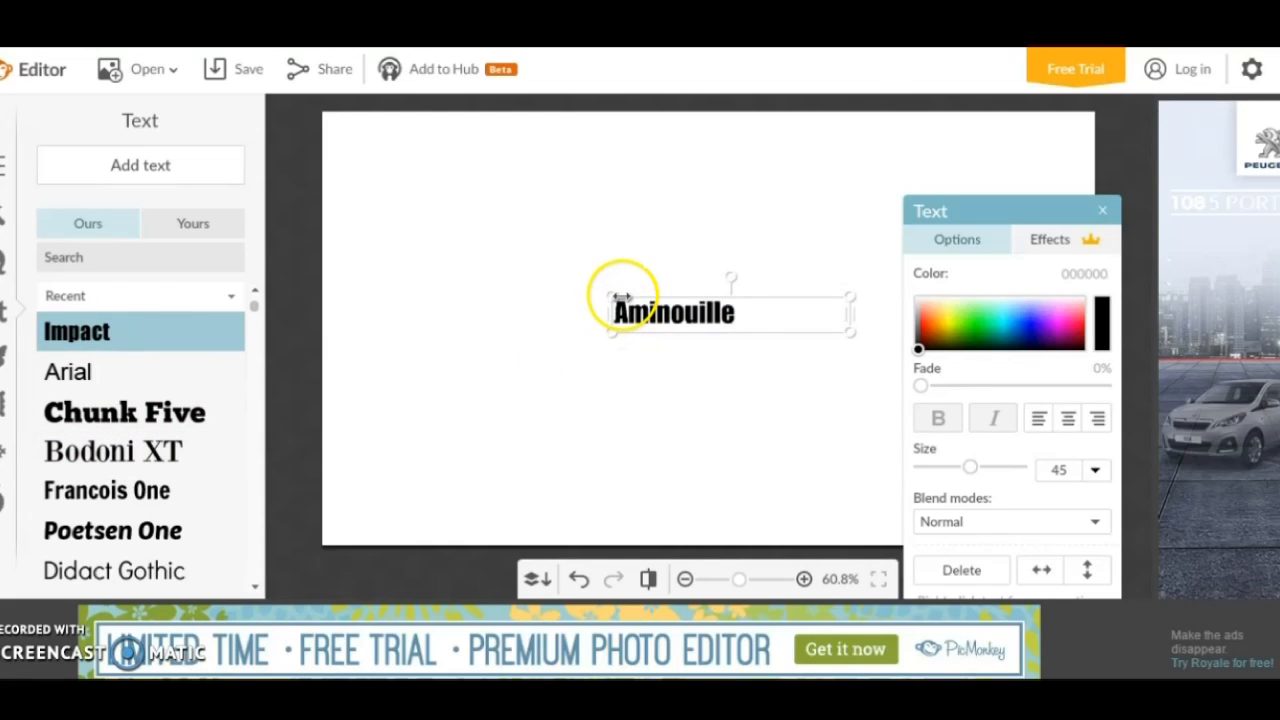
# Enlarge the nickname text to size 228 and position it around the middle of the canvas
pyautogui.moveTo(614, 296); pyautogui.dragTo(300, 110)
pyautogui.moveTo(437, 286); pyautogui.dragTo(870, 280)
pyautogui.moveTo(457, 212); pyautogui.dragTo(120, 280)
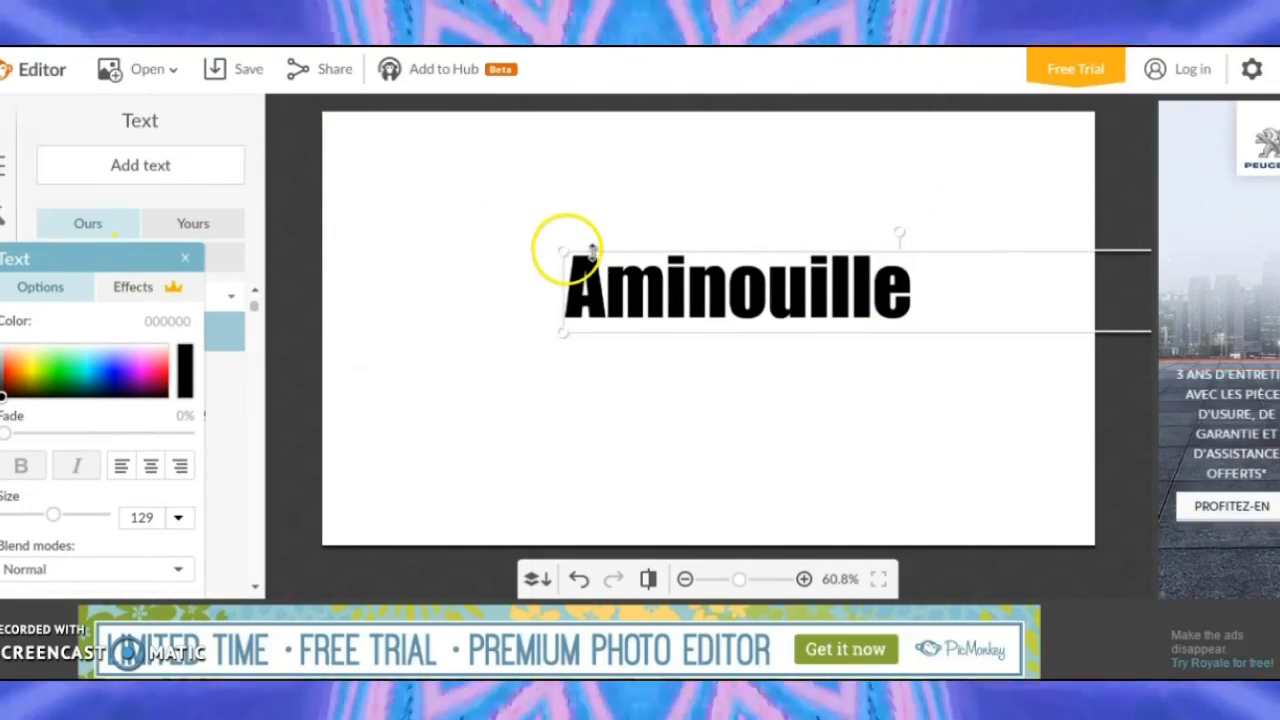
pyautogui.moveTo(560, 246); pyautogui.dragTo(372, 160)
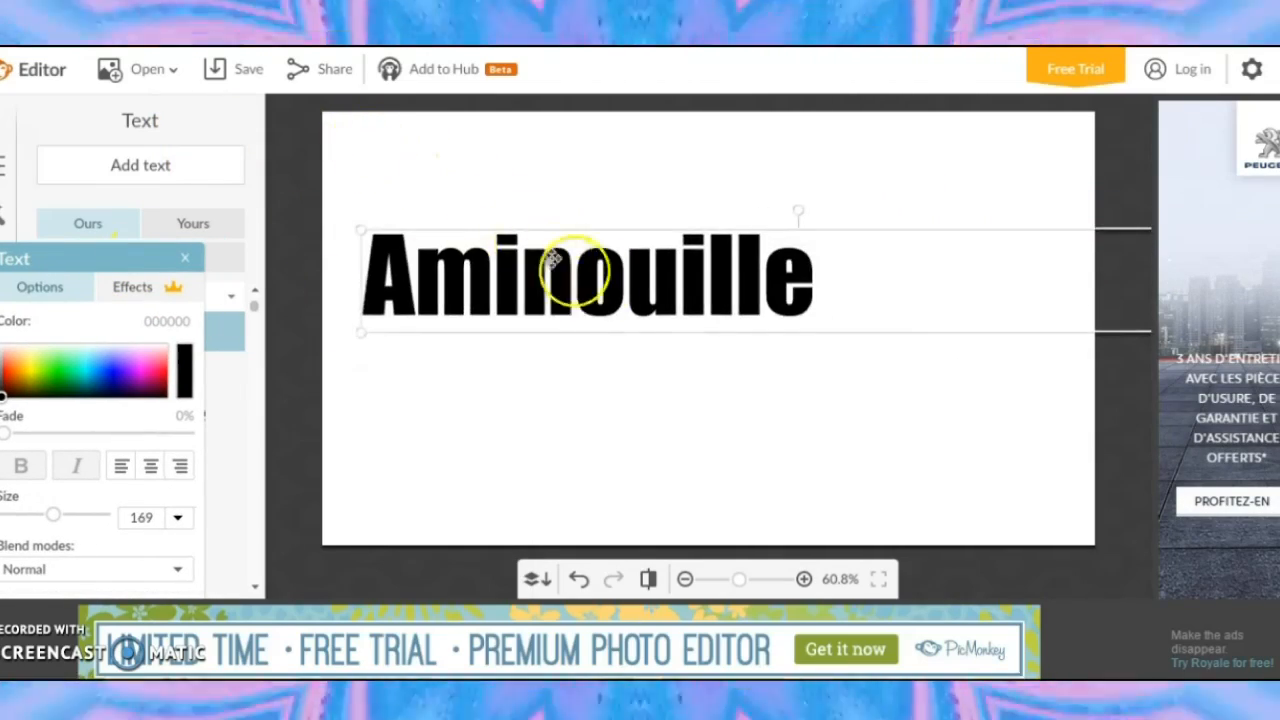
pyautogui.moveTo(557, 257); pyautogui.dragTo(657, 323)
pyautogui.moveTo(514, 286); pyautogui.dragTo(779, 307)
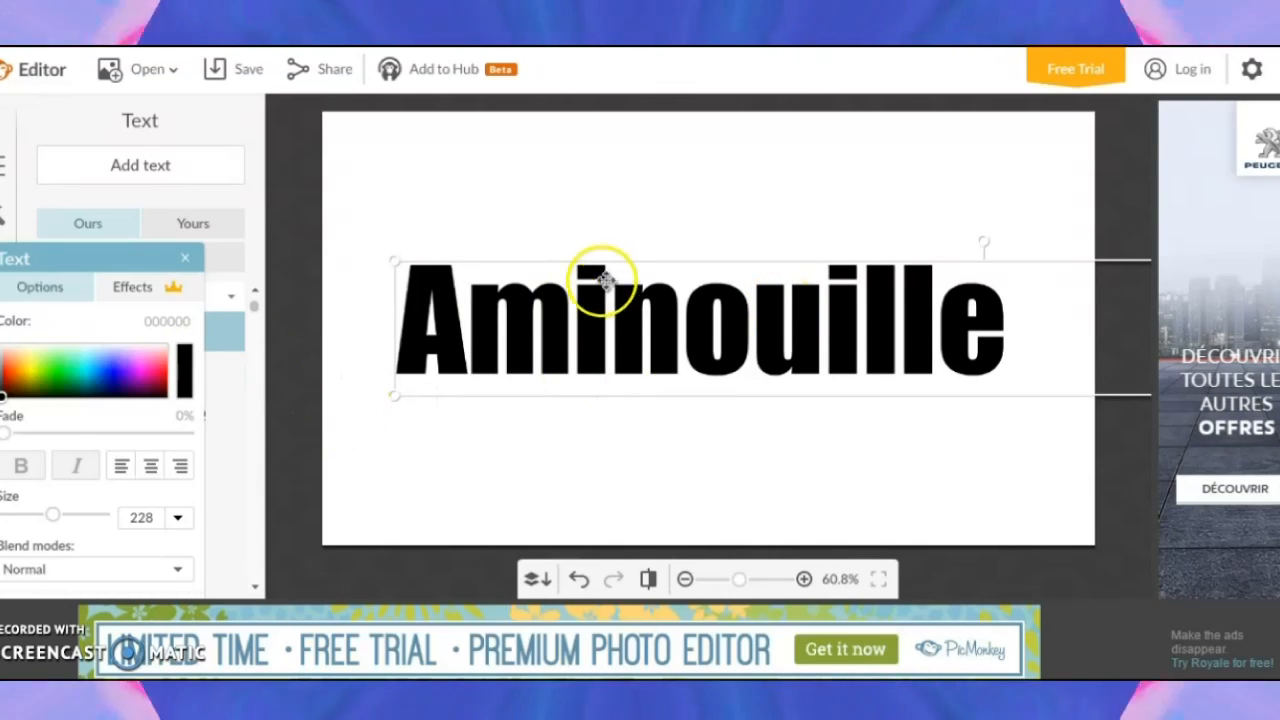
# Color the nickname text green with the hex value 20d000
pyautogui.click(51, 375)
pyautogui.click(43, 379)
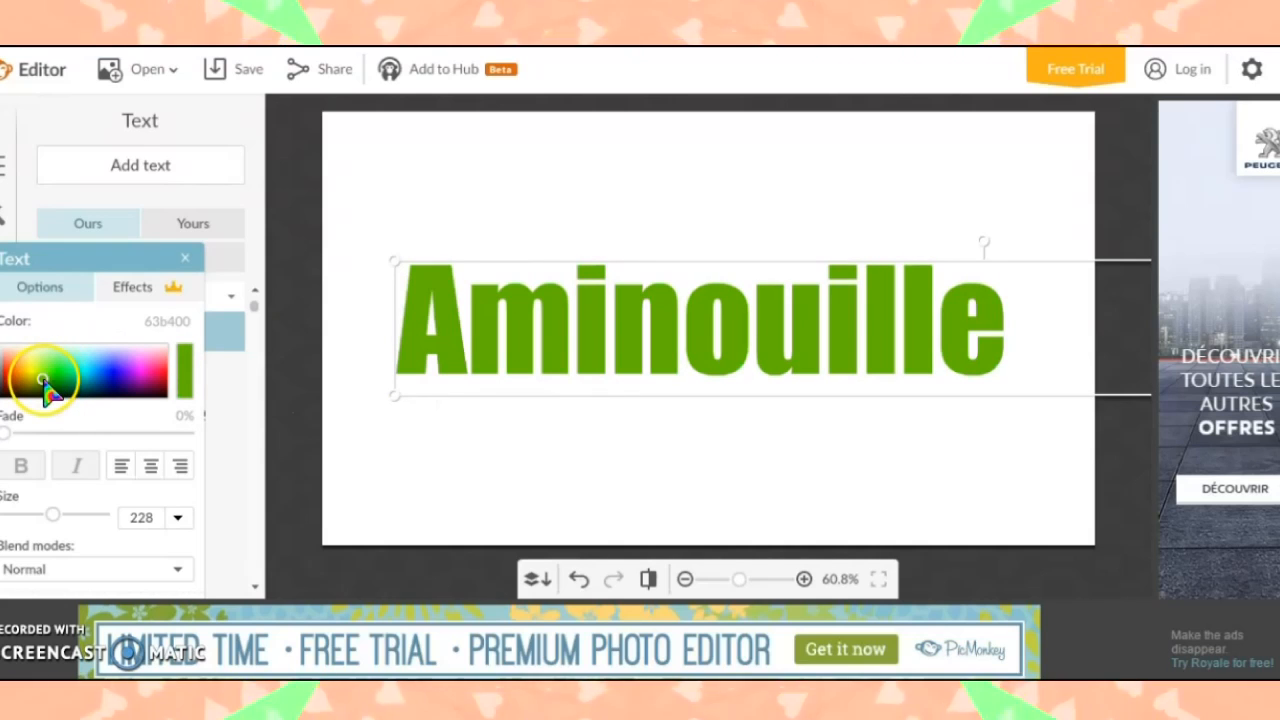
pyautogui.click(57, 373)
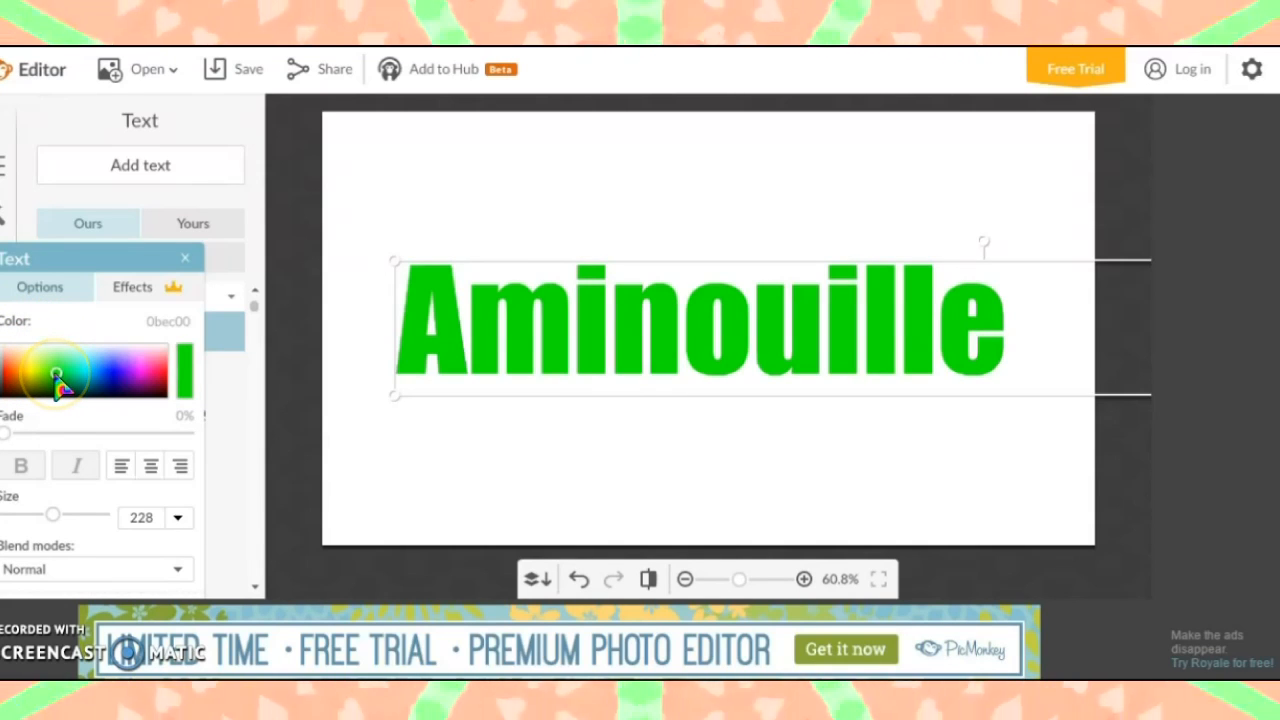
pyautogui.click(53, 377)
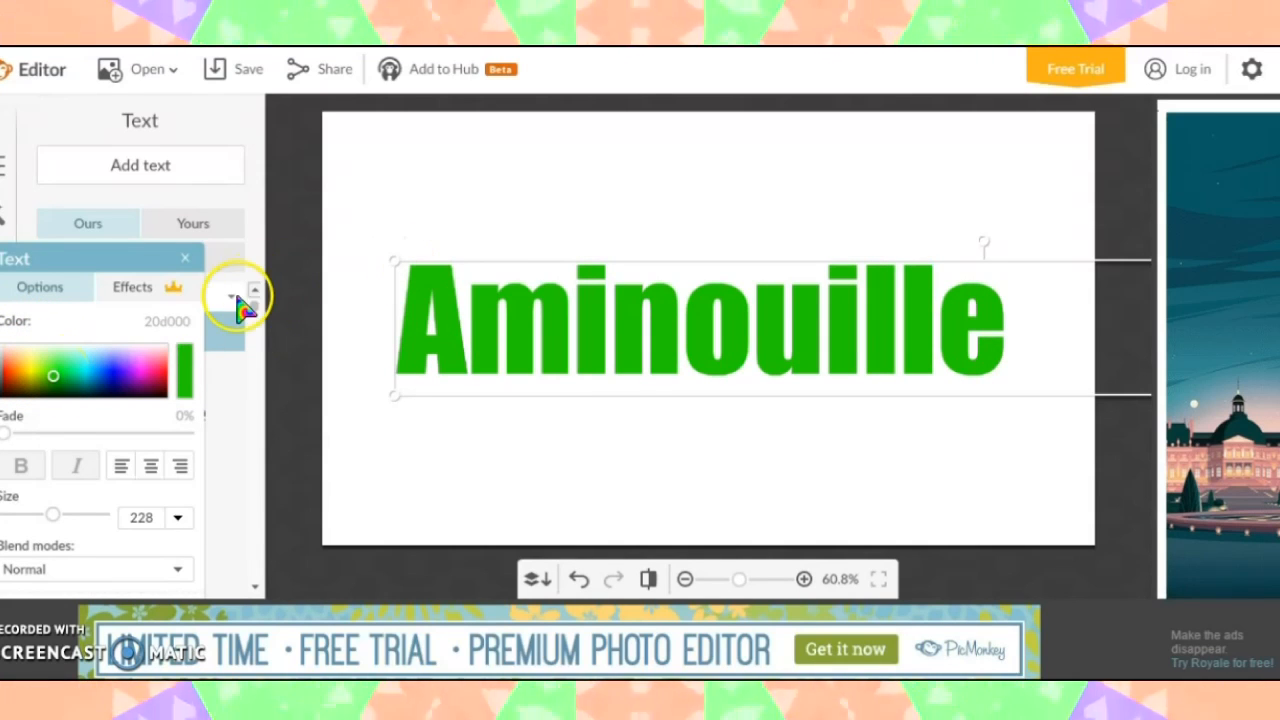
# Enlarge the green text slightly to size 239, recenter it on the canvas and finish its text settings
pyautogui.moveTo(534, 250); pyautogui.dragTo(536, 246)
pyautogui.doubleClick(629, 314)
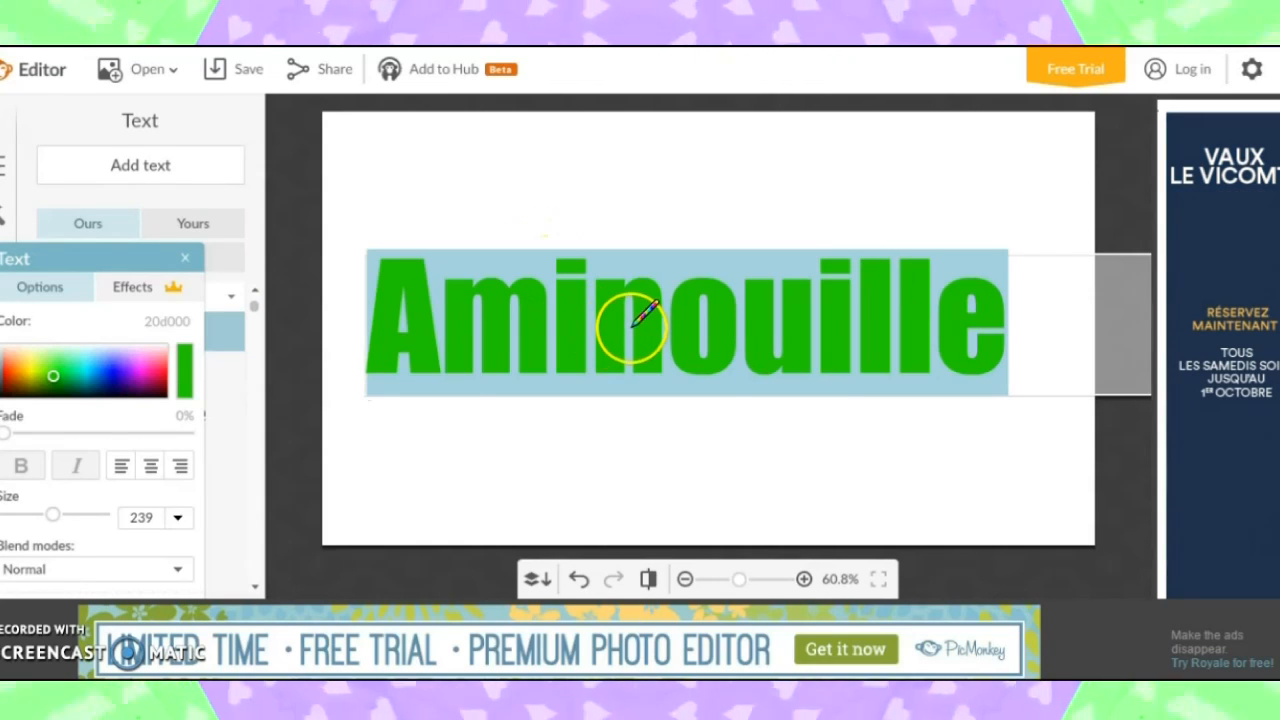
pyautogui.click(634, 314)
pyautogui.moveTo(651, 309); pyautogui.dragTo(675, 318)
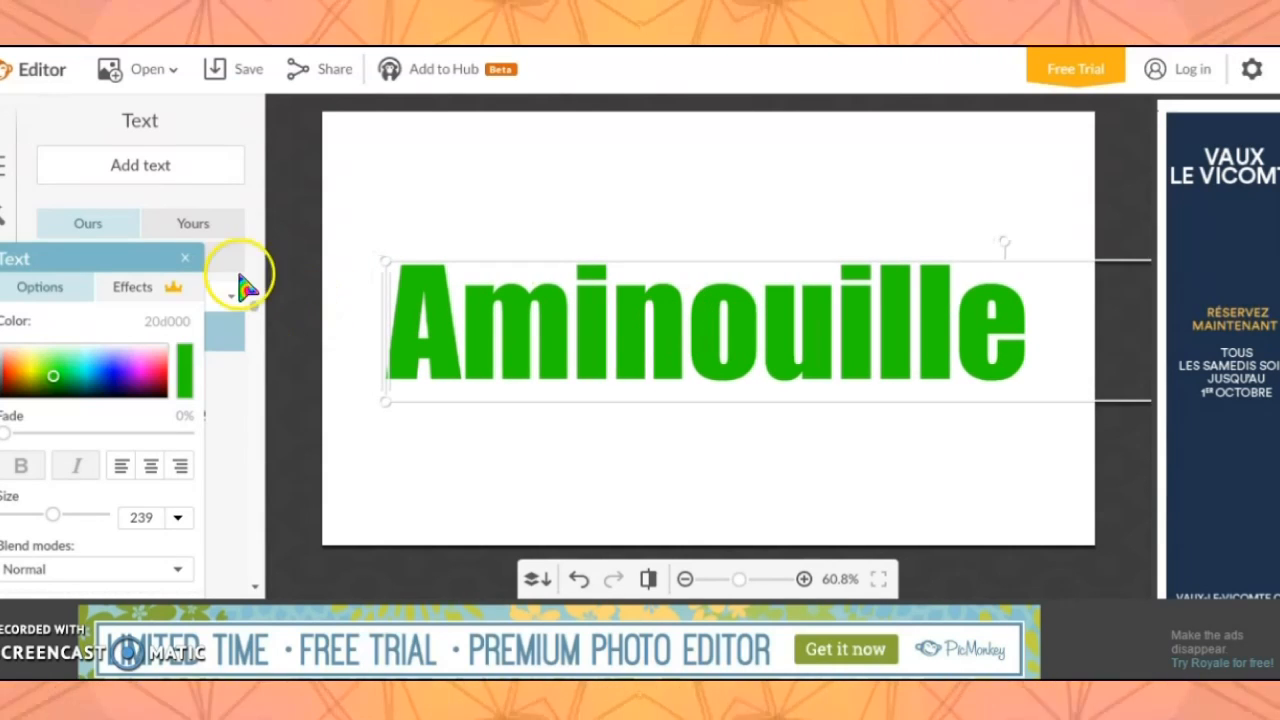
pyautogui.click(185, 258)
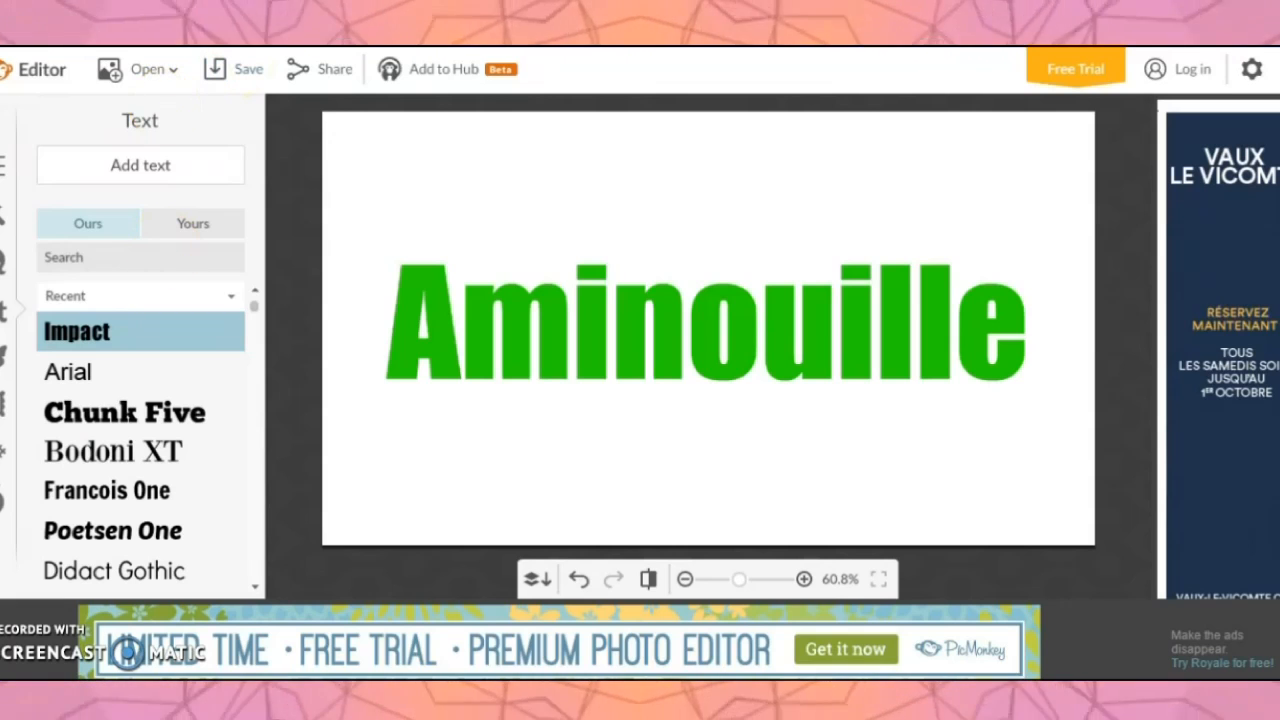
# Export the design to the computer as a .jpg with quality set to Sean
pyautogui.hotkey('ctrl', 's')
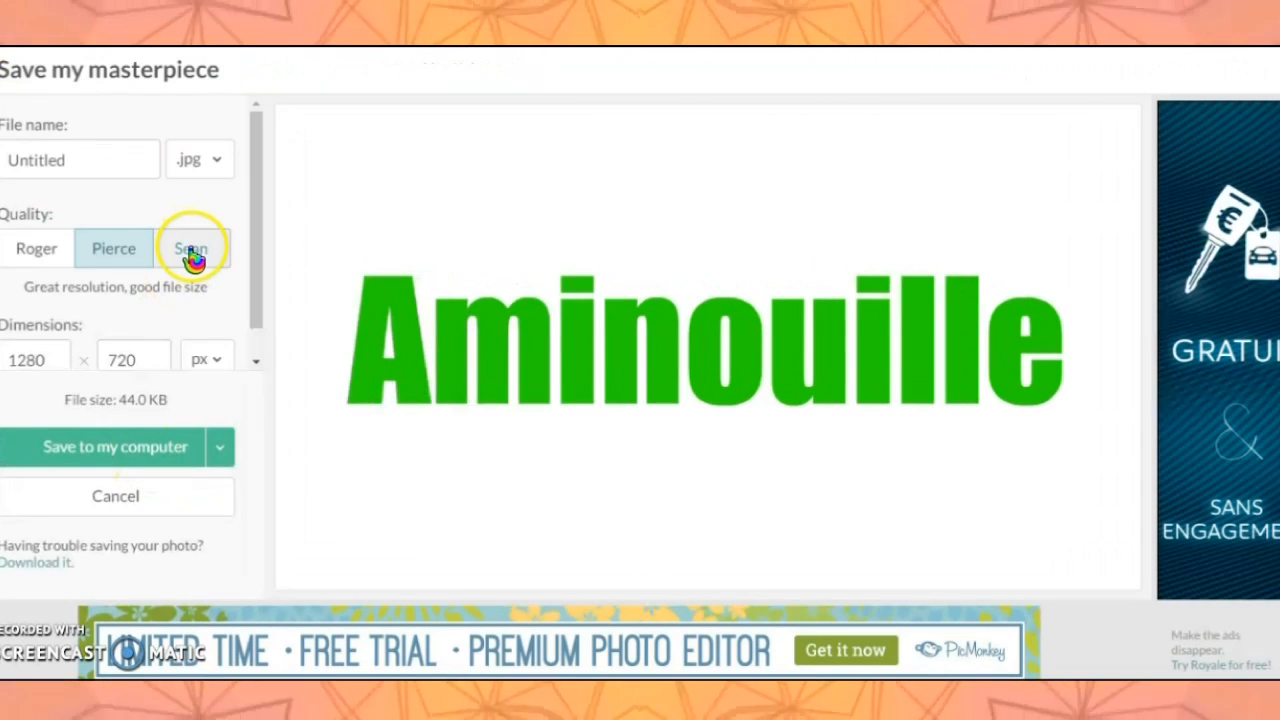
pyautogui.press('Return')
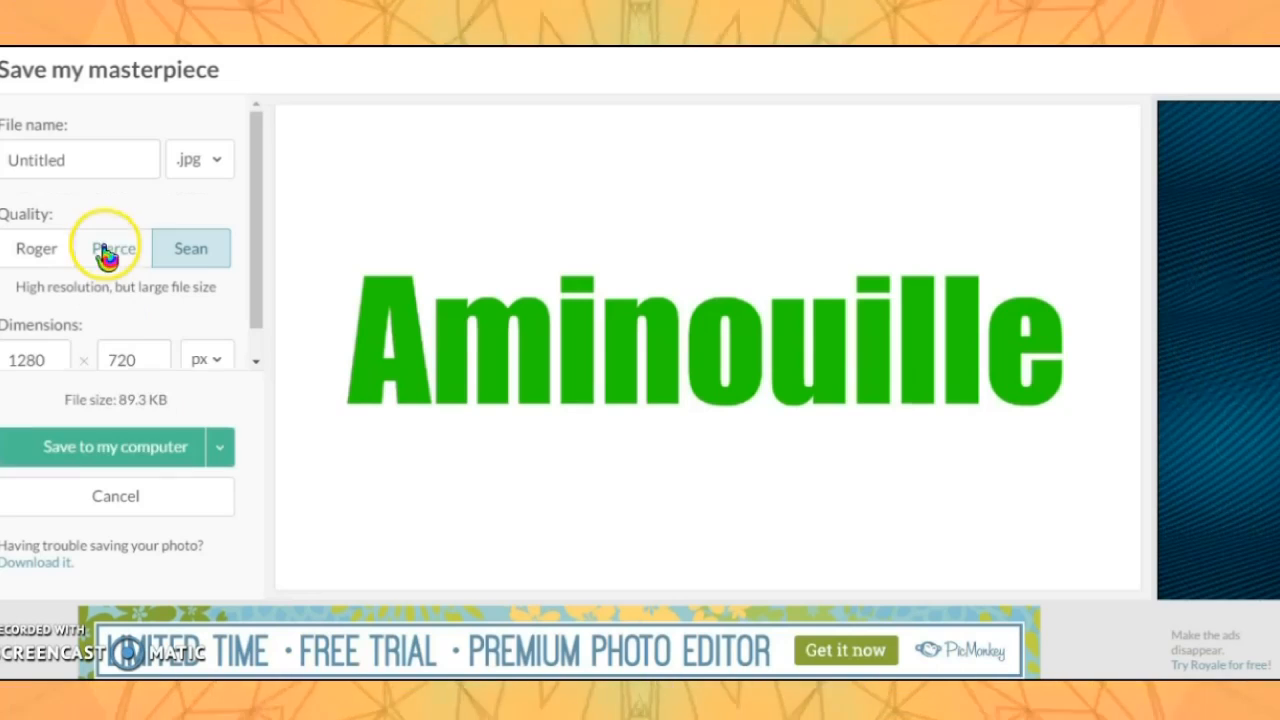
pyautogui.click(113, 456)
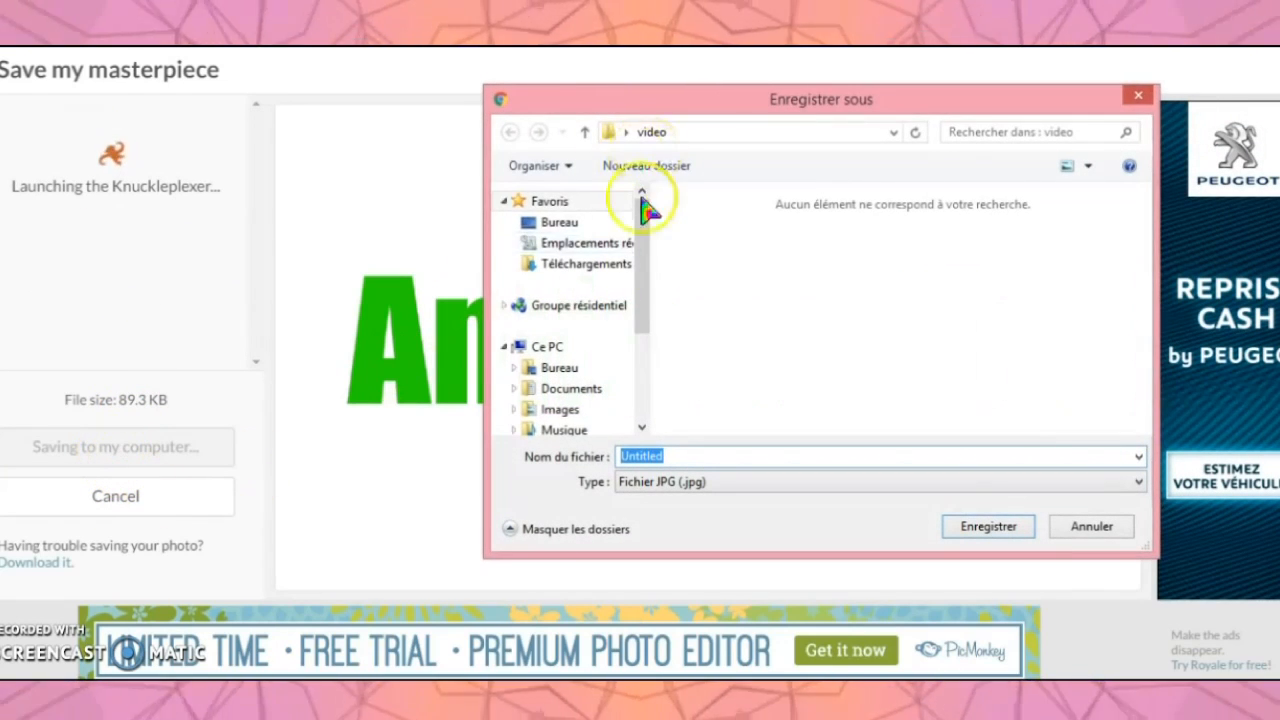
# Save the exported image in the Bureau folder under the file name "love"
pyautogui.click(560, 223)
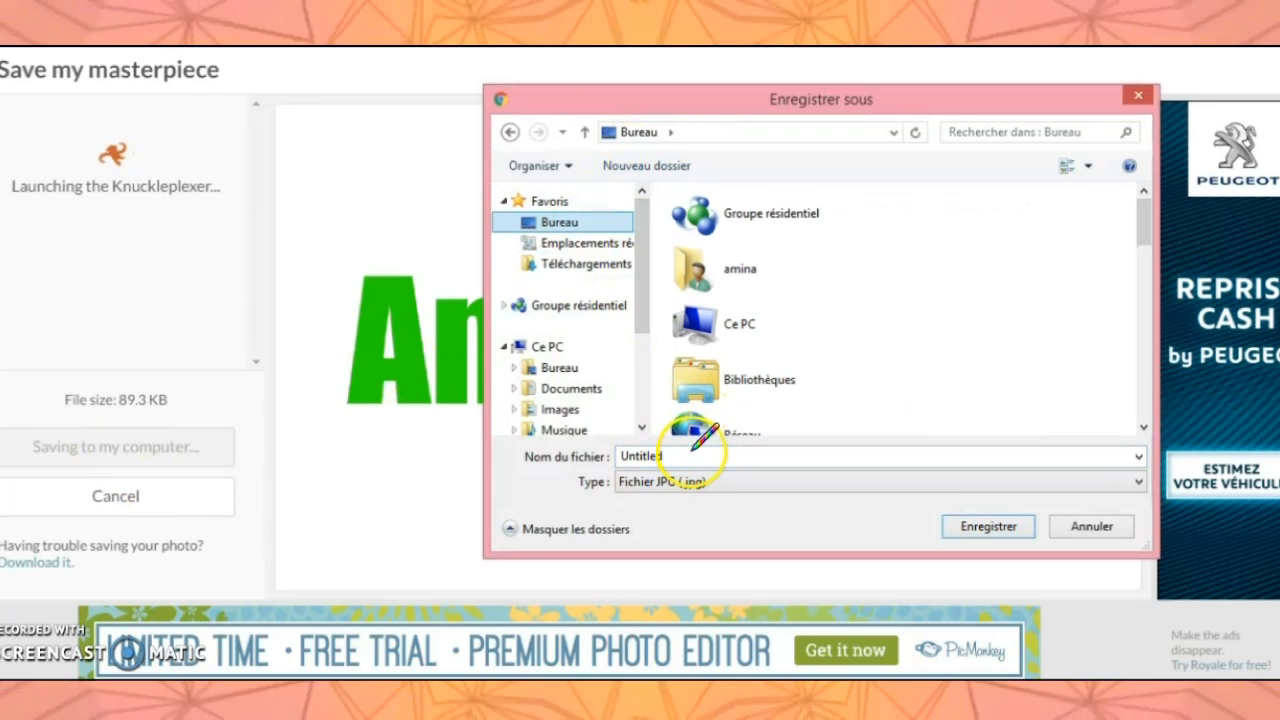
pyautogui.click(583, 463)
pyautogui.write('amin')
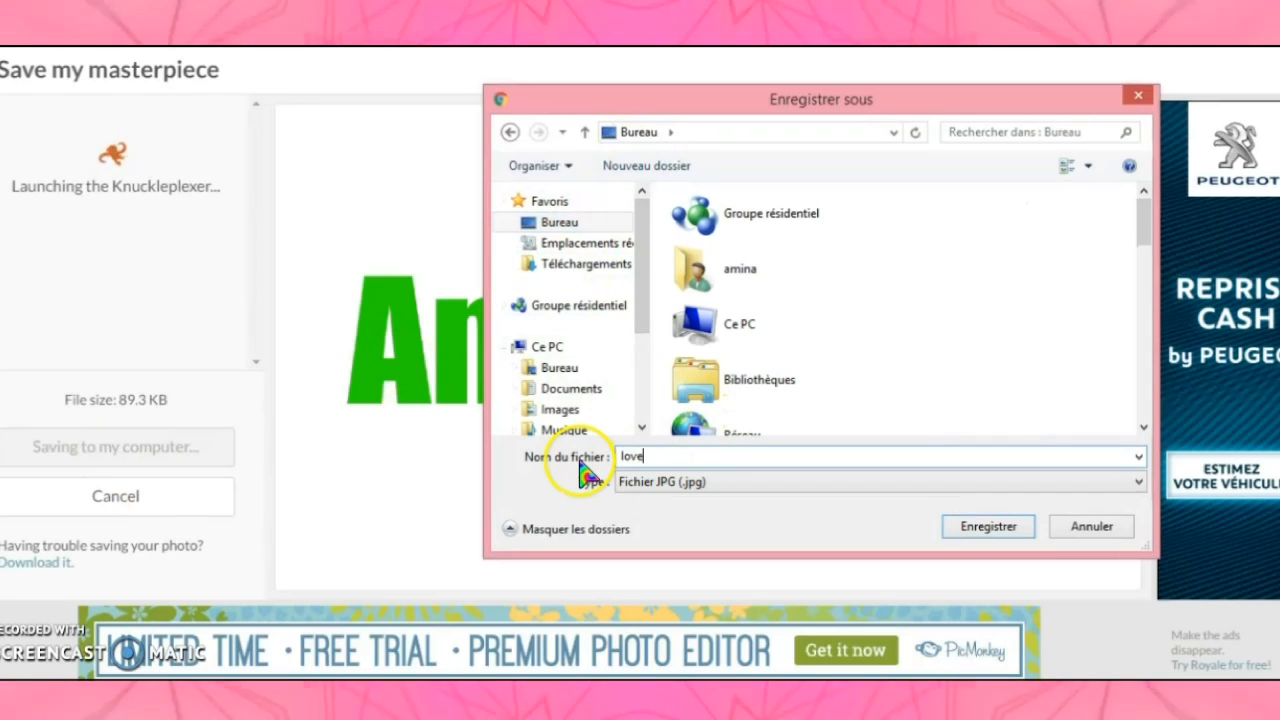
pyautogui.press('Return')
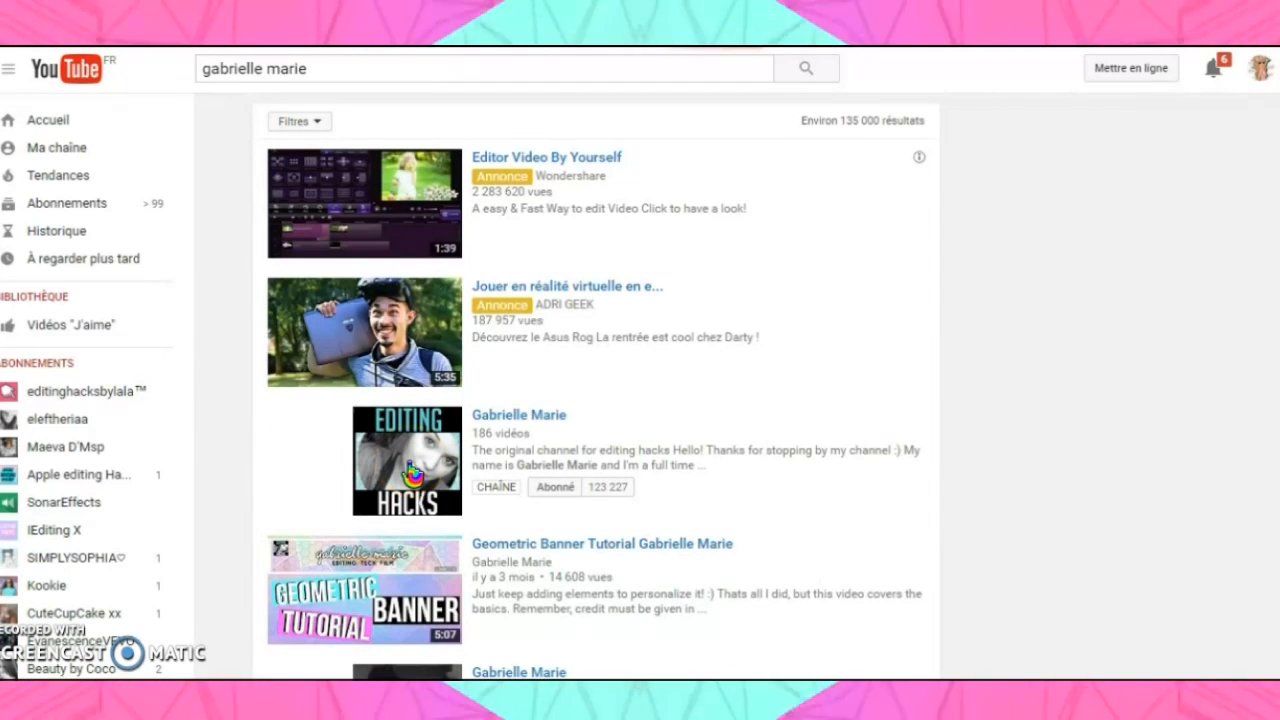
# Open the Editing Hacks channel from the search results and search within it for "kaleidoscope"
pyautogui.click(411, 464)
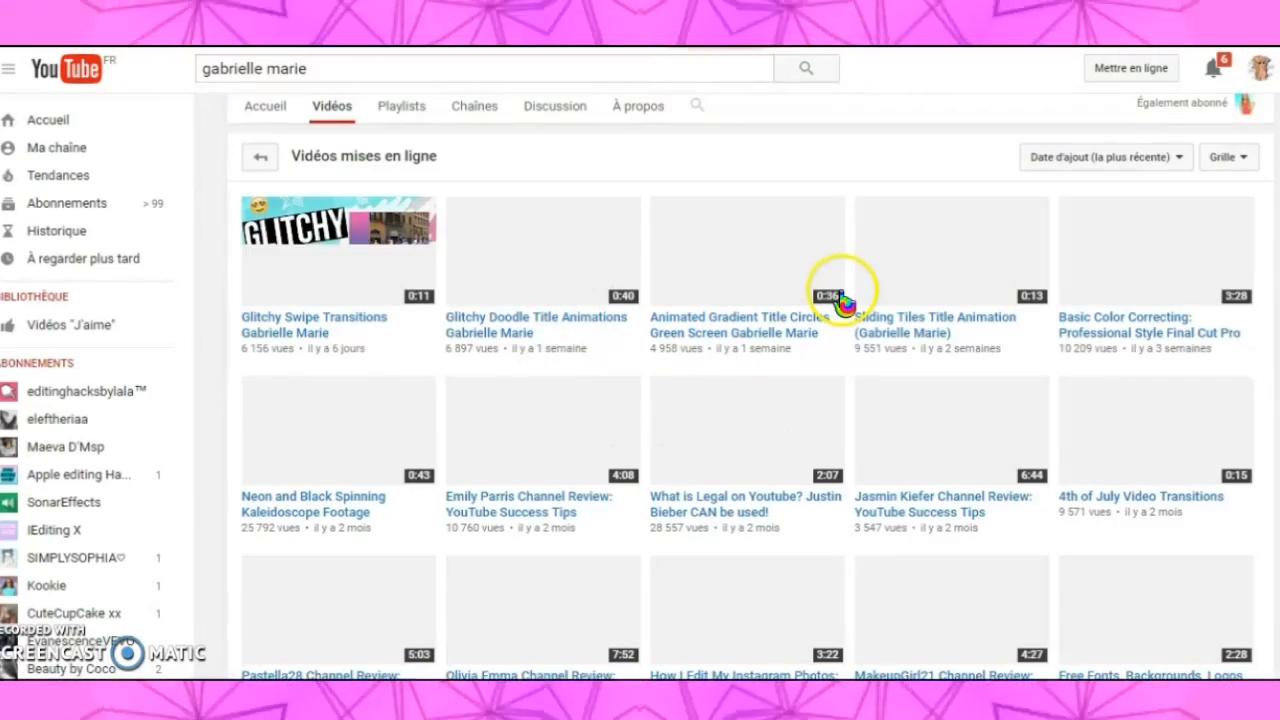
pyautogui.scroll(-5, 910, 318)
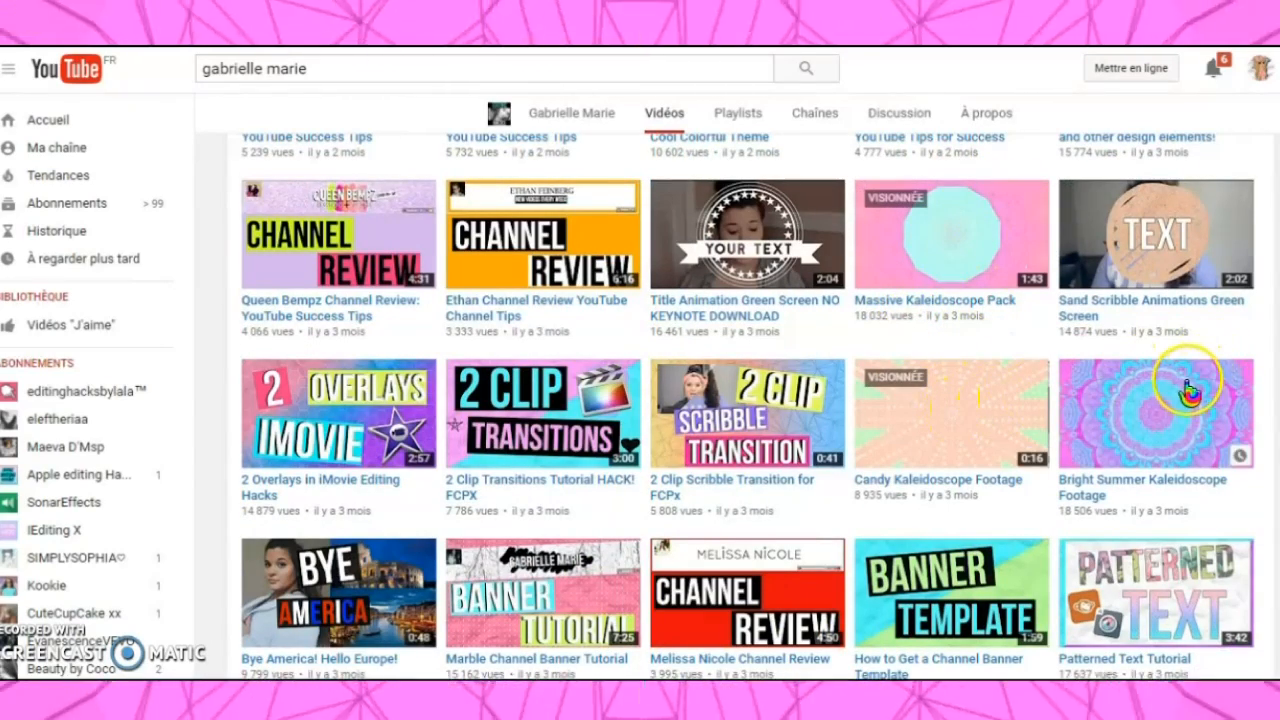
pyautogui.scroll(-2, 1165, 372)
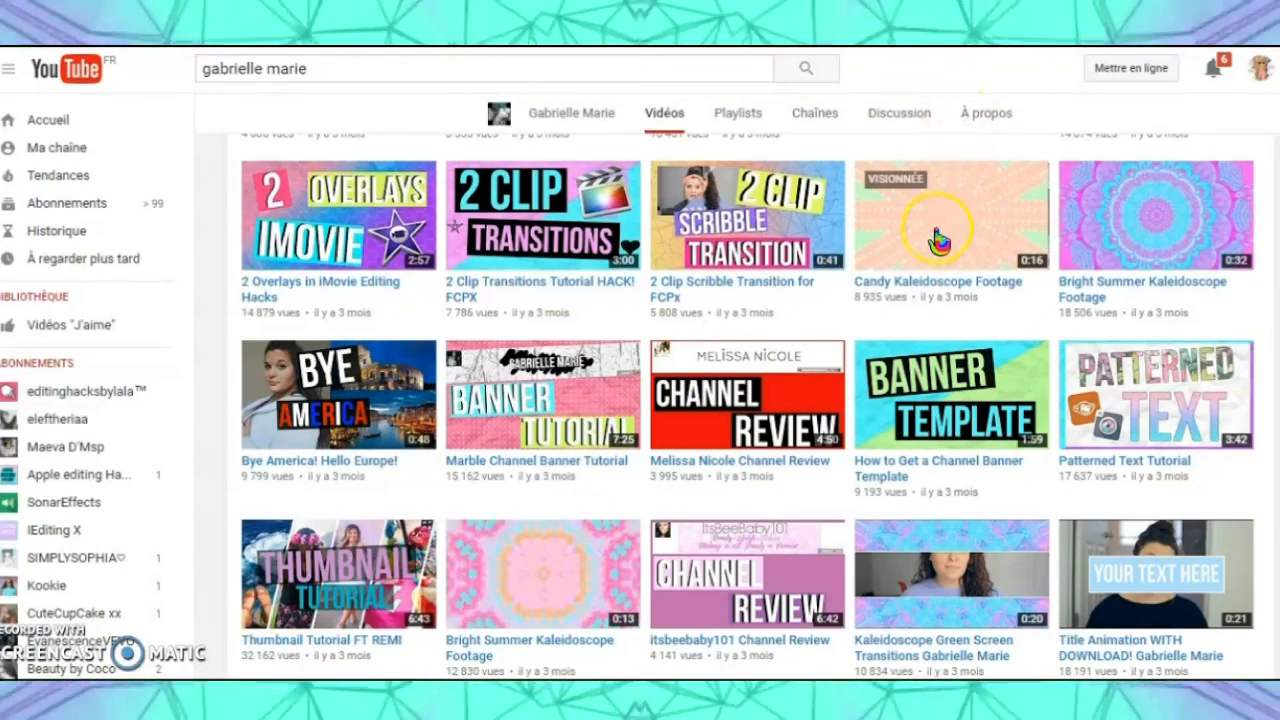
pyautogui.scroll(3, 940, 240)
pyautogui.scroll(8, 940, 240)
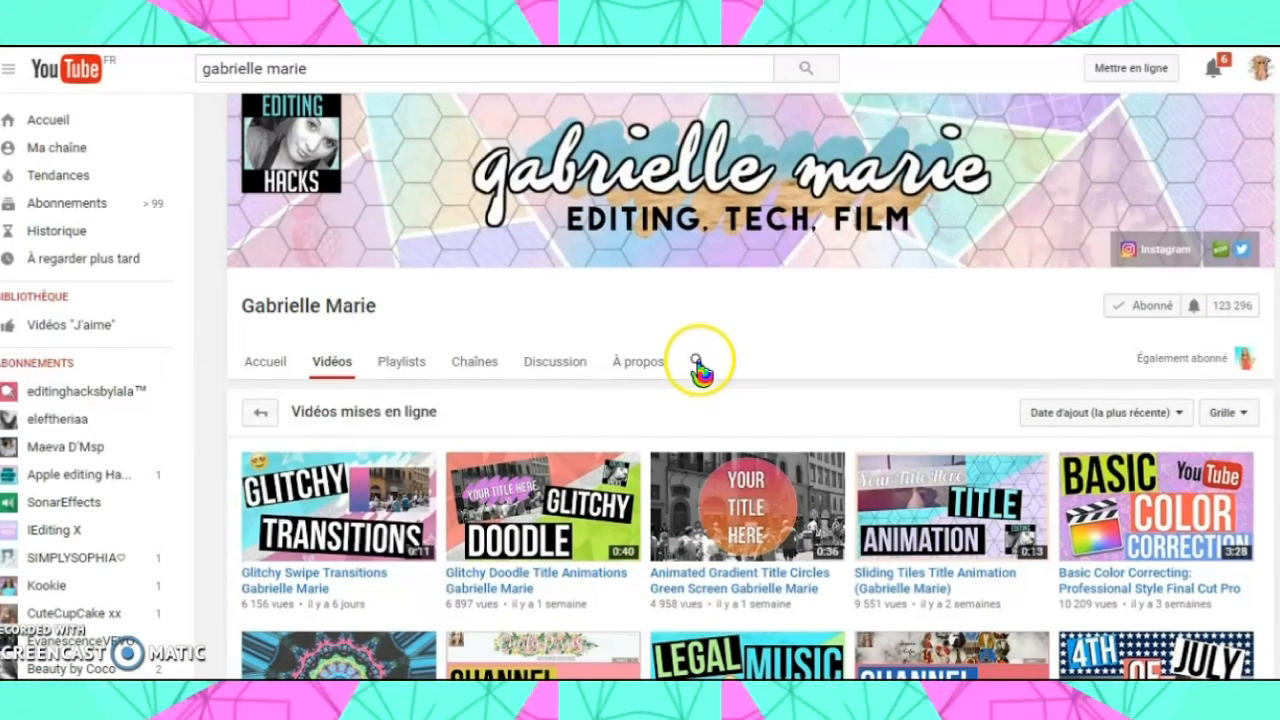
pyautogui.click(701, 355)
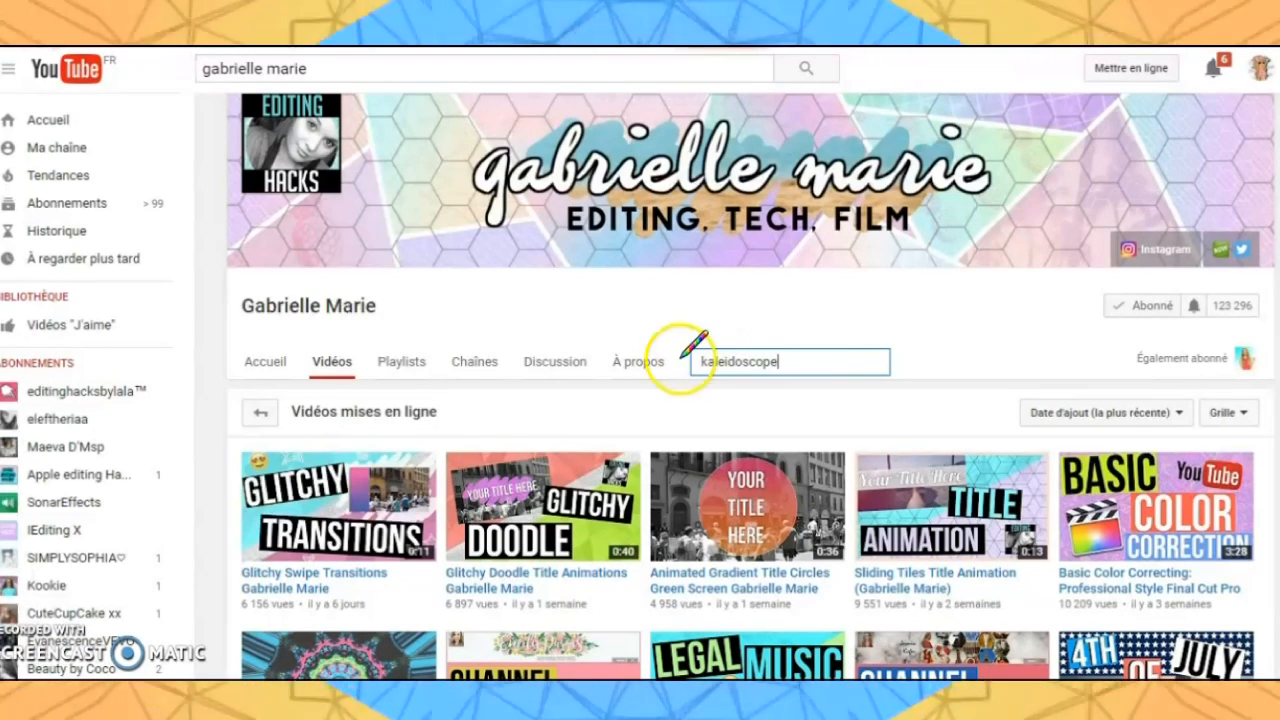
pyautogui.press('Return')
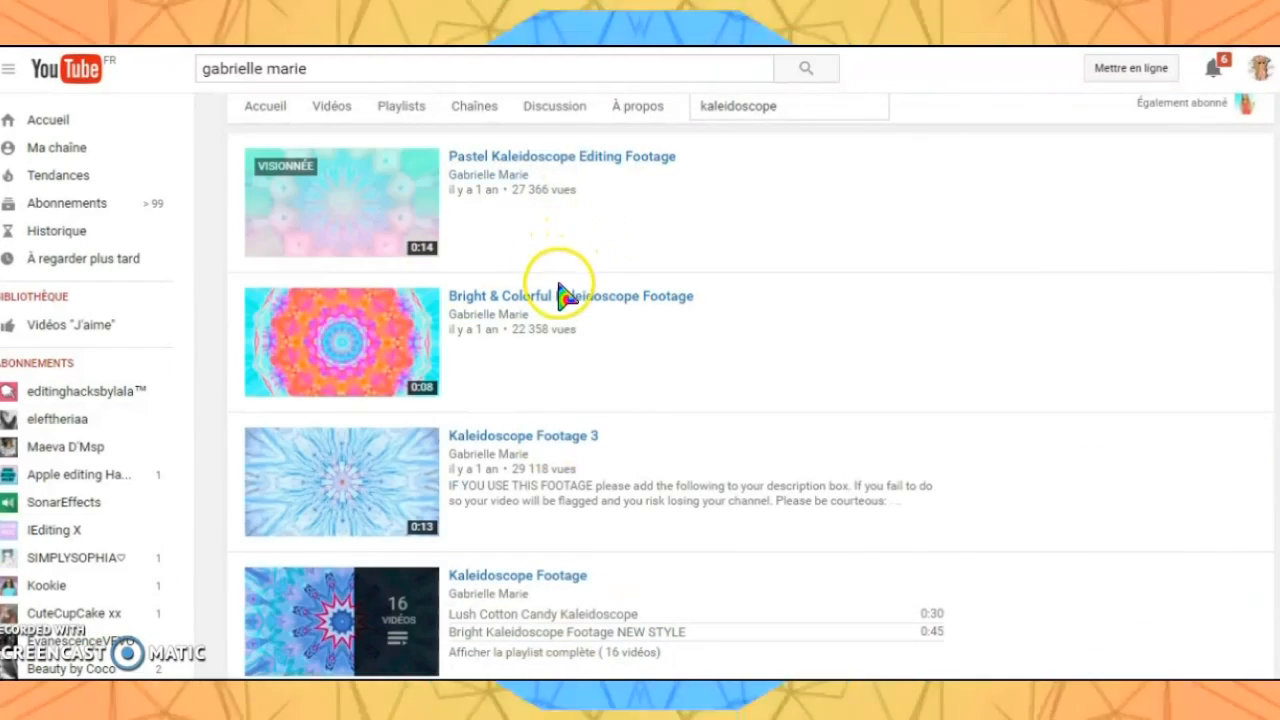
# Browse the channel's kaleidoscope results and open the "Bright Spring Kaleidoscope Footage" video
pyautogui.scroll(-3, 510, 390)
pyautogui.scroll(-12, 500, 414)
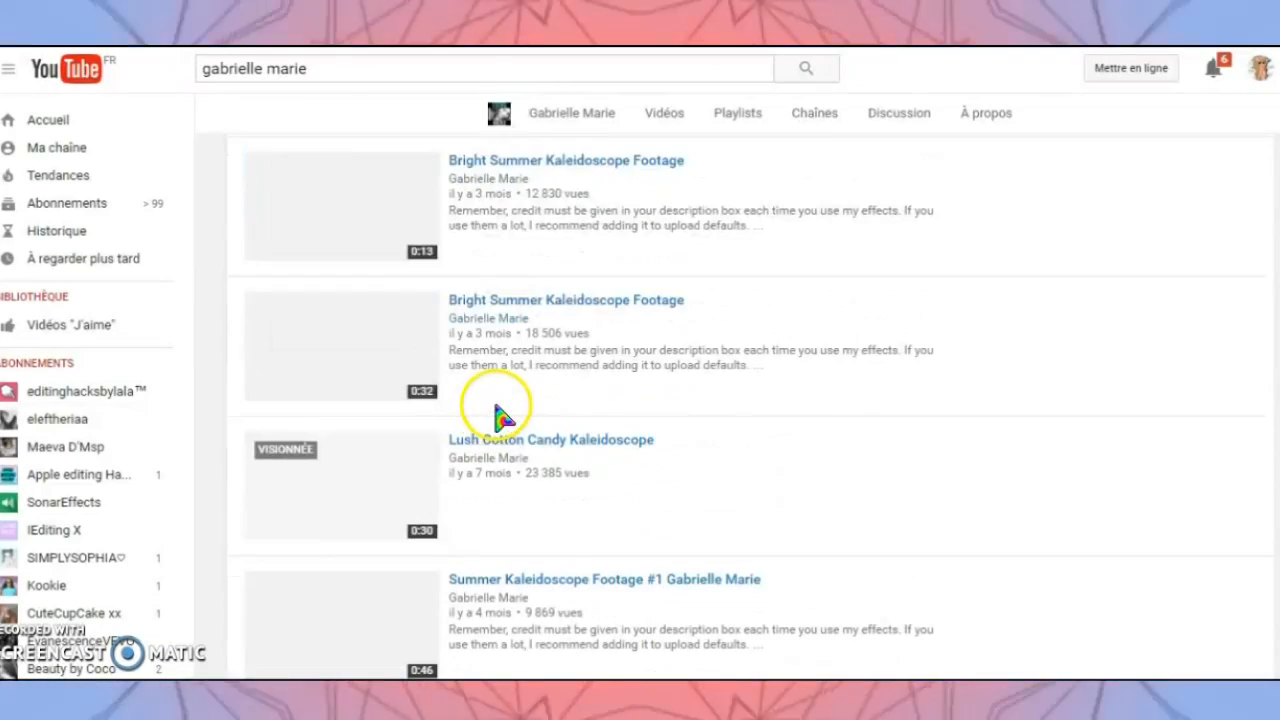
pyautogui.scroll(1, 500, 414)
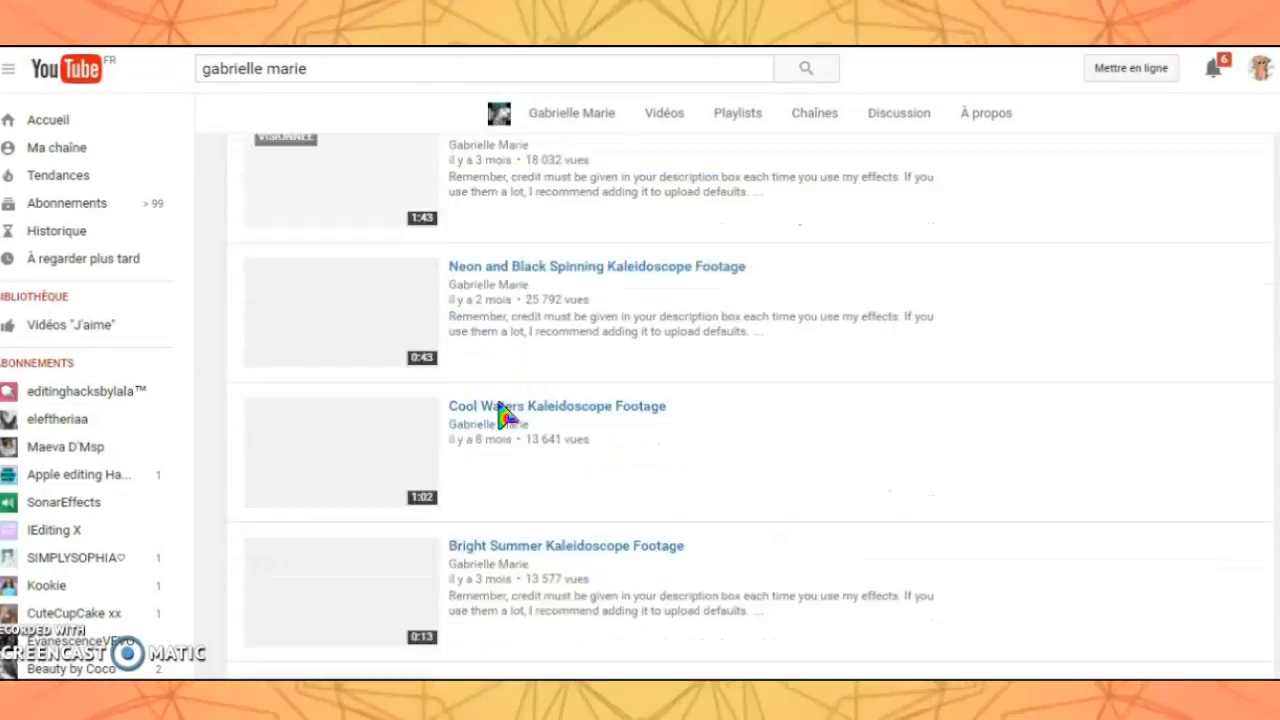
pyautogui.scroll(-5, 500, 410)
pyautogui.scroll(-3, 483, 517)
pyautogui.scroll(-7, 460, 510)
pyautogui.scroll(-5, 470, 495)
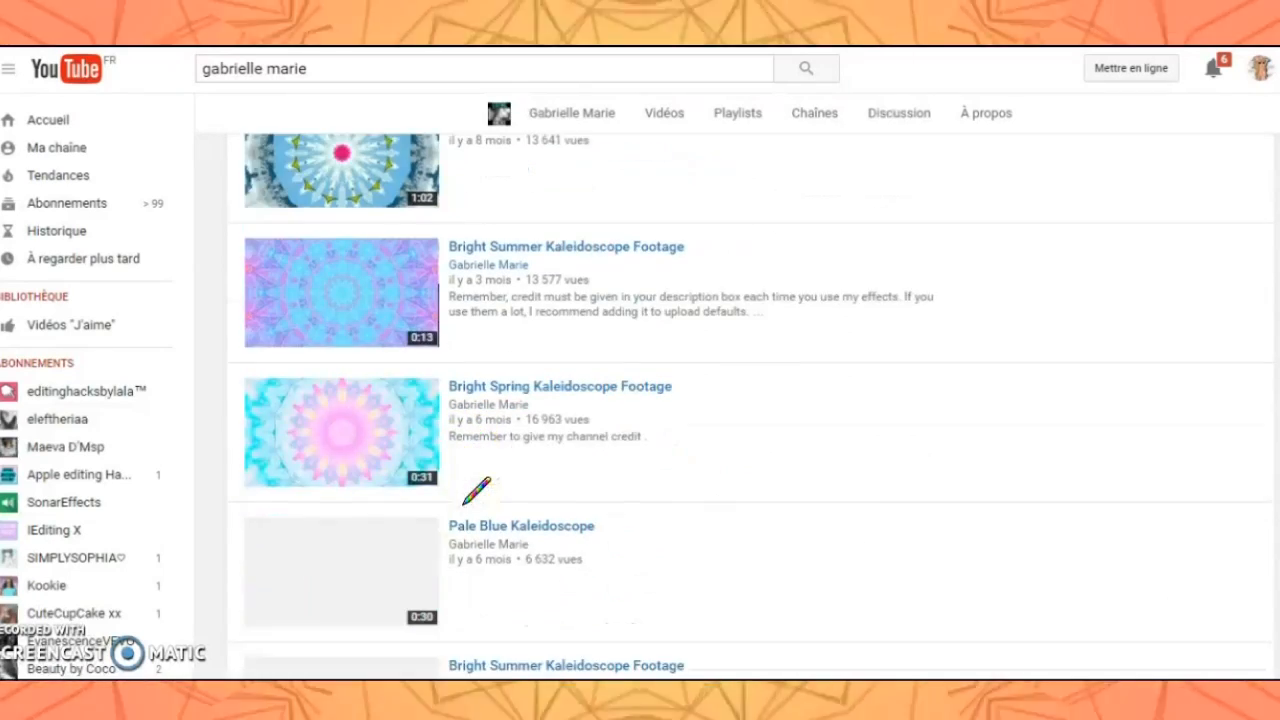
pyautogui.scroll(12, 594, 343)
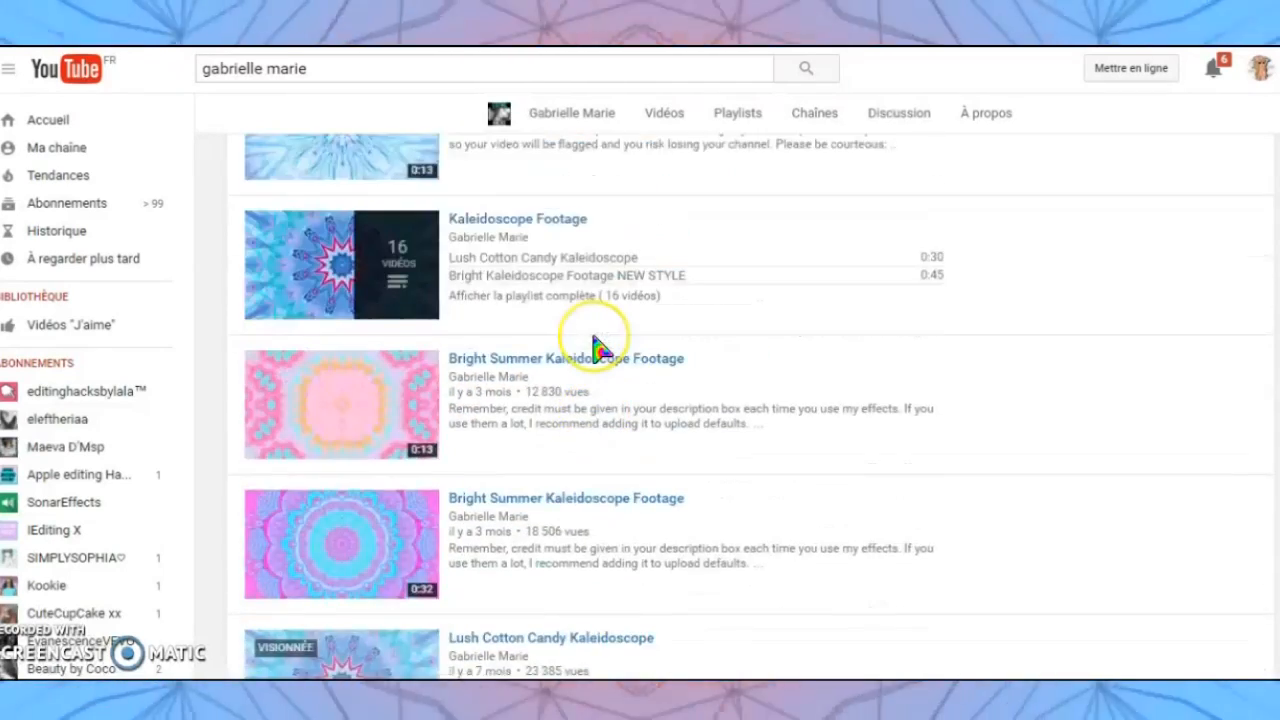
pyautogui.scroll(-7, 549, 374)
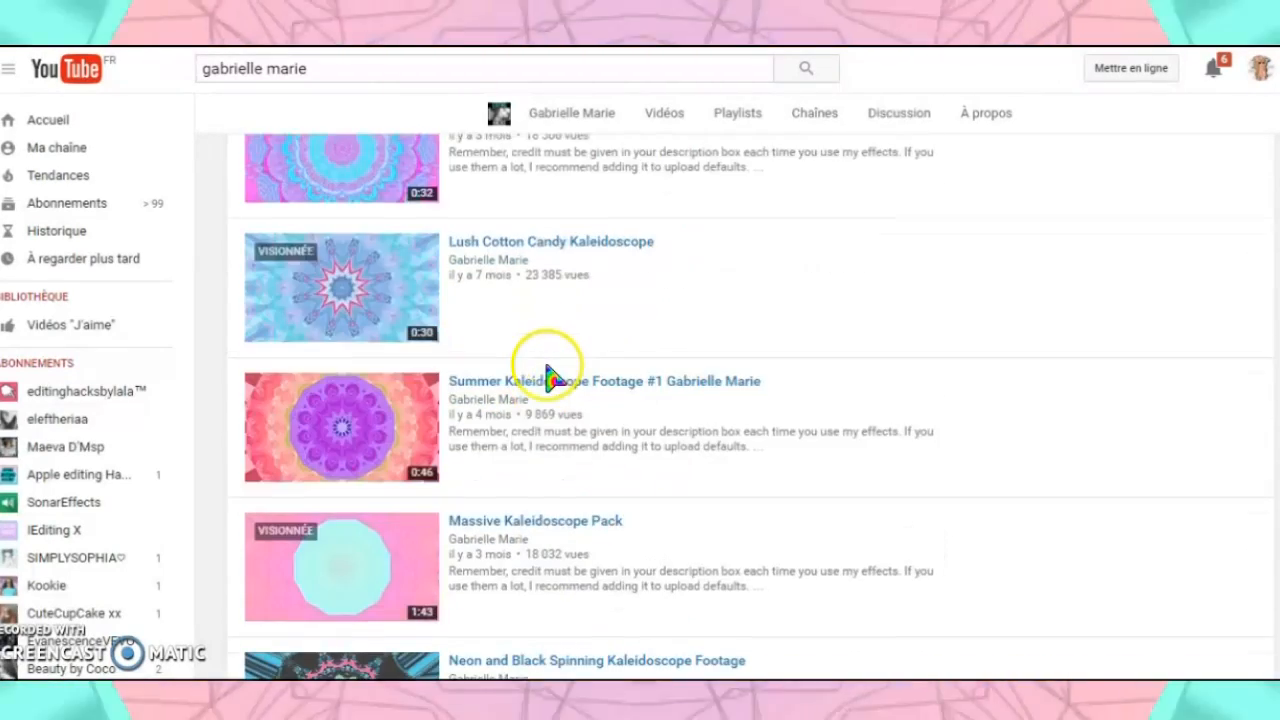
pyautogui.scroll(5, 549, 366)
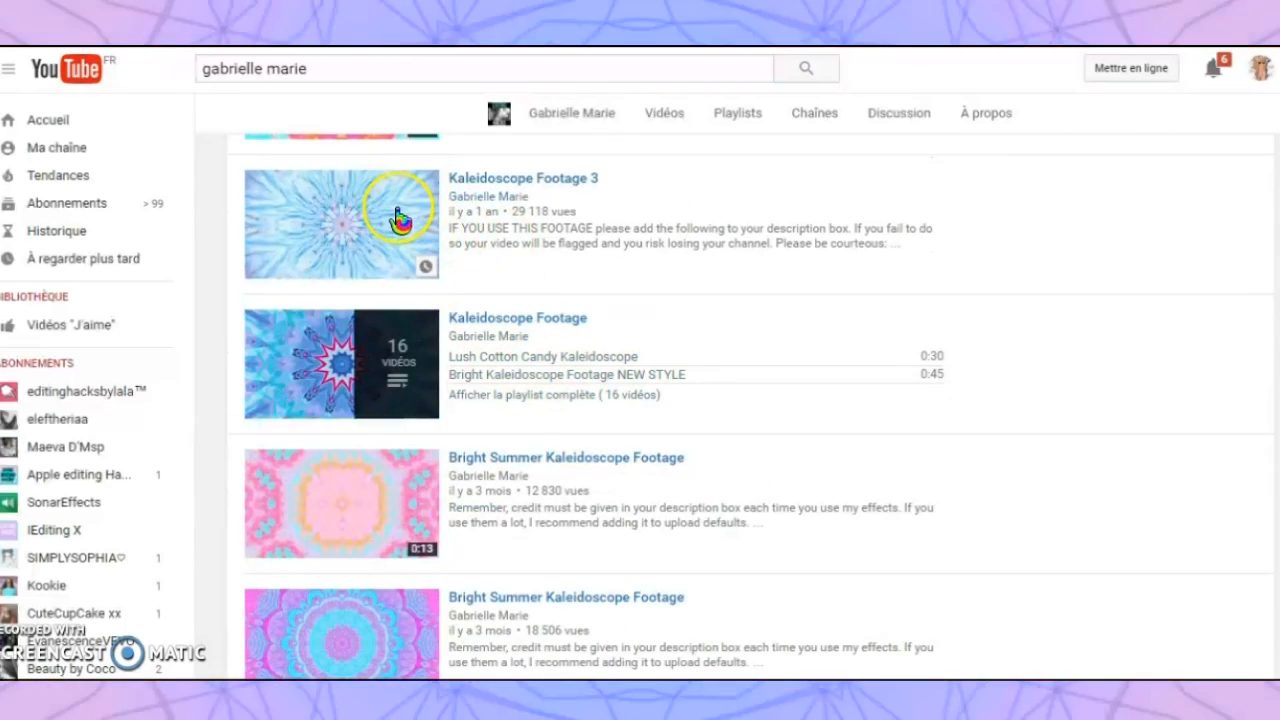
pyautogui.click(497, 177)
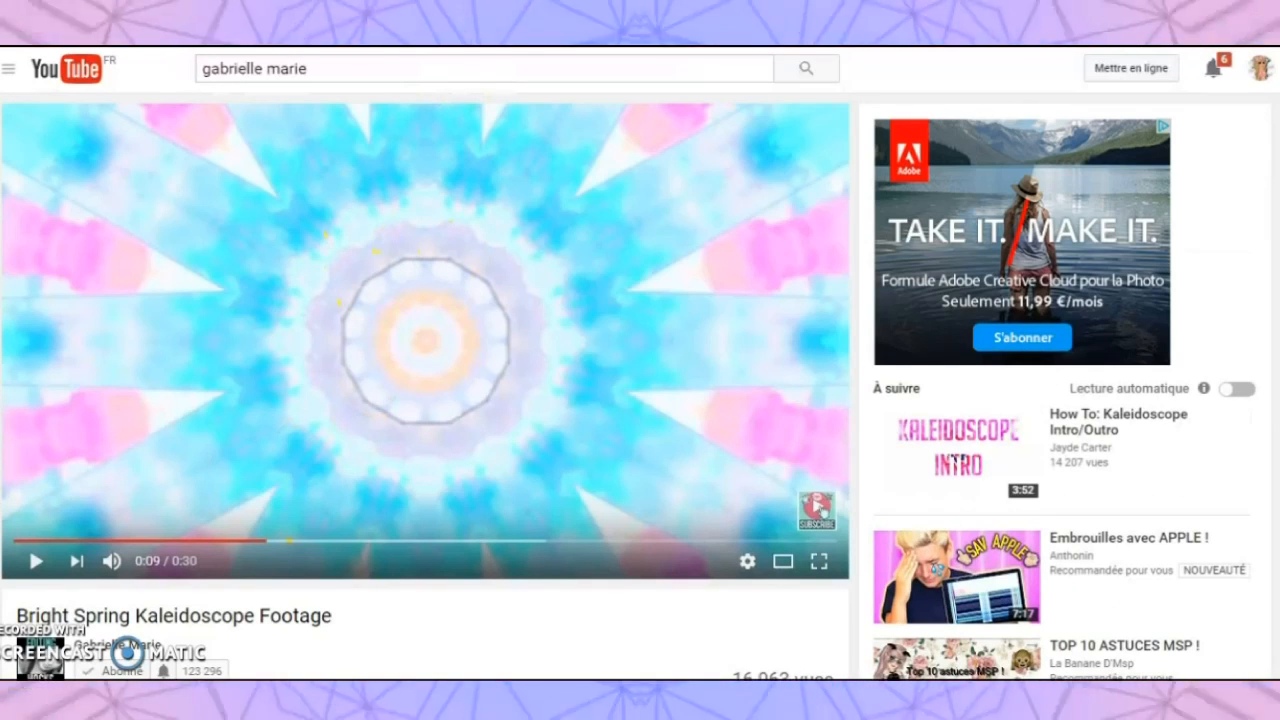
# Copy the web address of the Bright Spring Kaleidoscope Footage video
pyautogui.rightClick(149, 22)
pyautogui.click(236, 98)
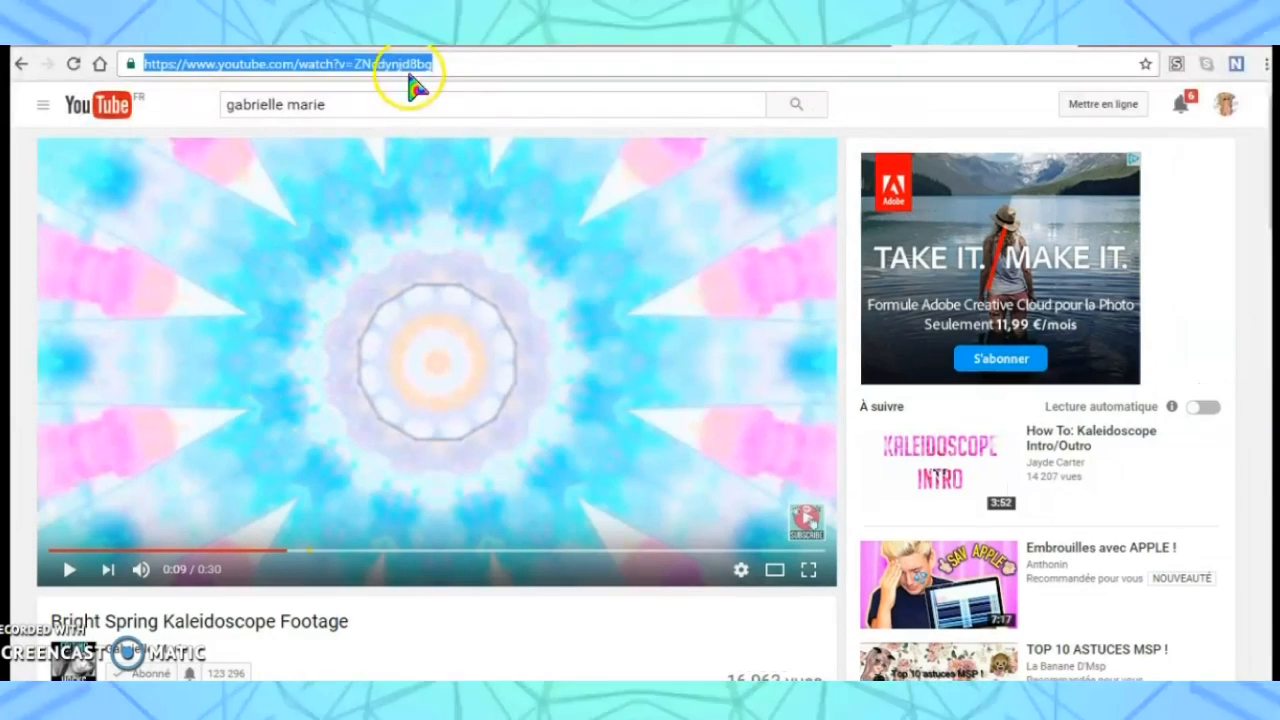
pyautogui.rightClick(410, 70)
pyautogui.click(474, 130)
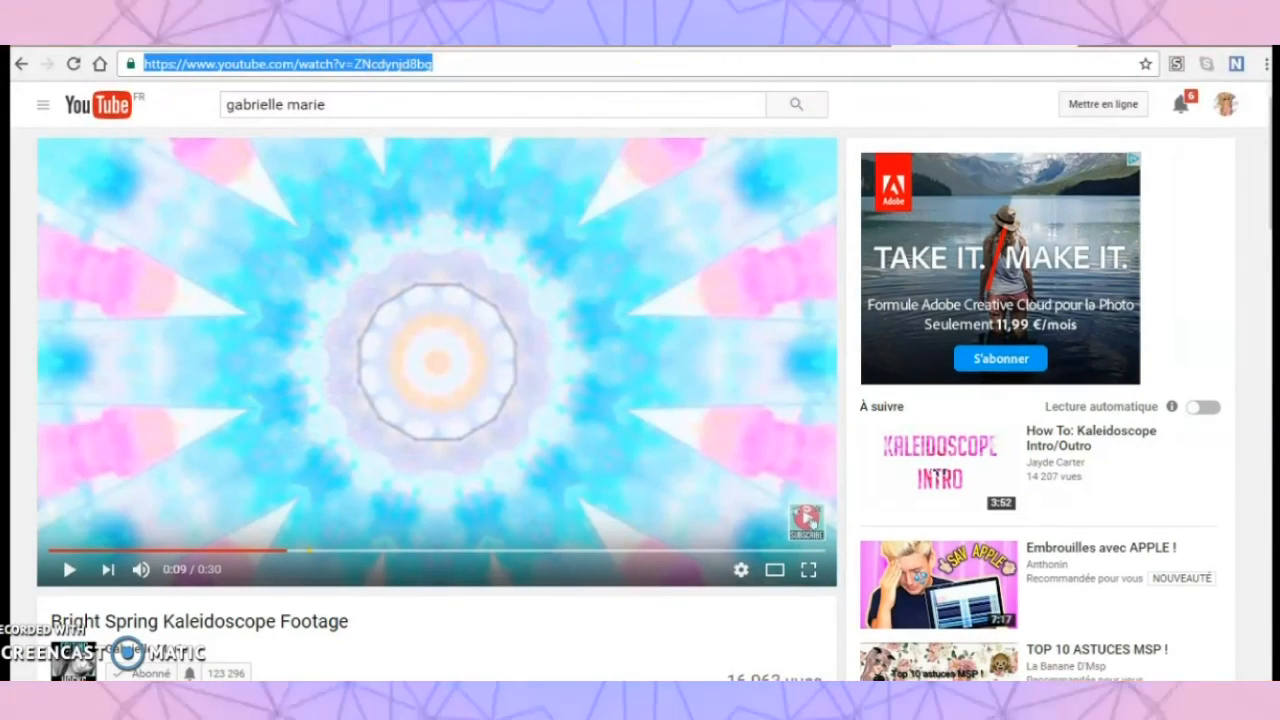
# Load the copied address in a new tab with "ss" inserted before "youtube", and download the video as MP4 720p
pyautogui.hotkey('ctrl', 't')
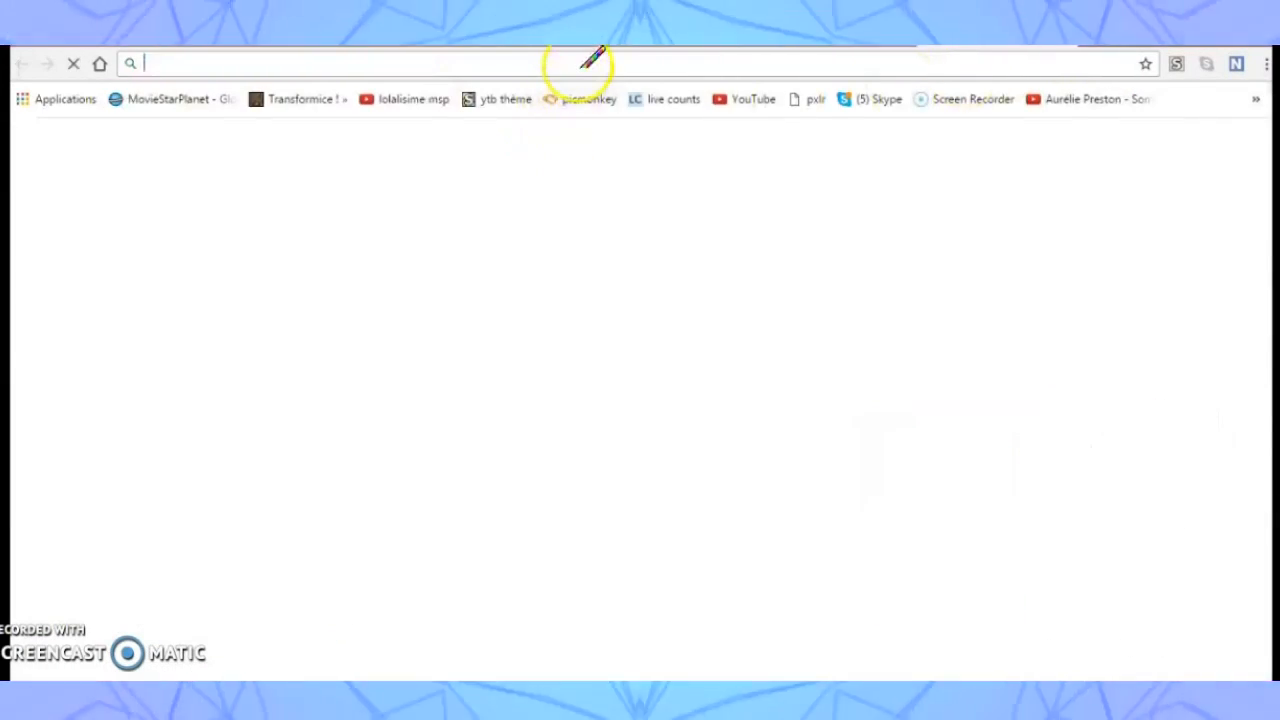
pyautogui.rightClick(582, 66)
pyautogui.click(645, 155)
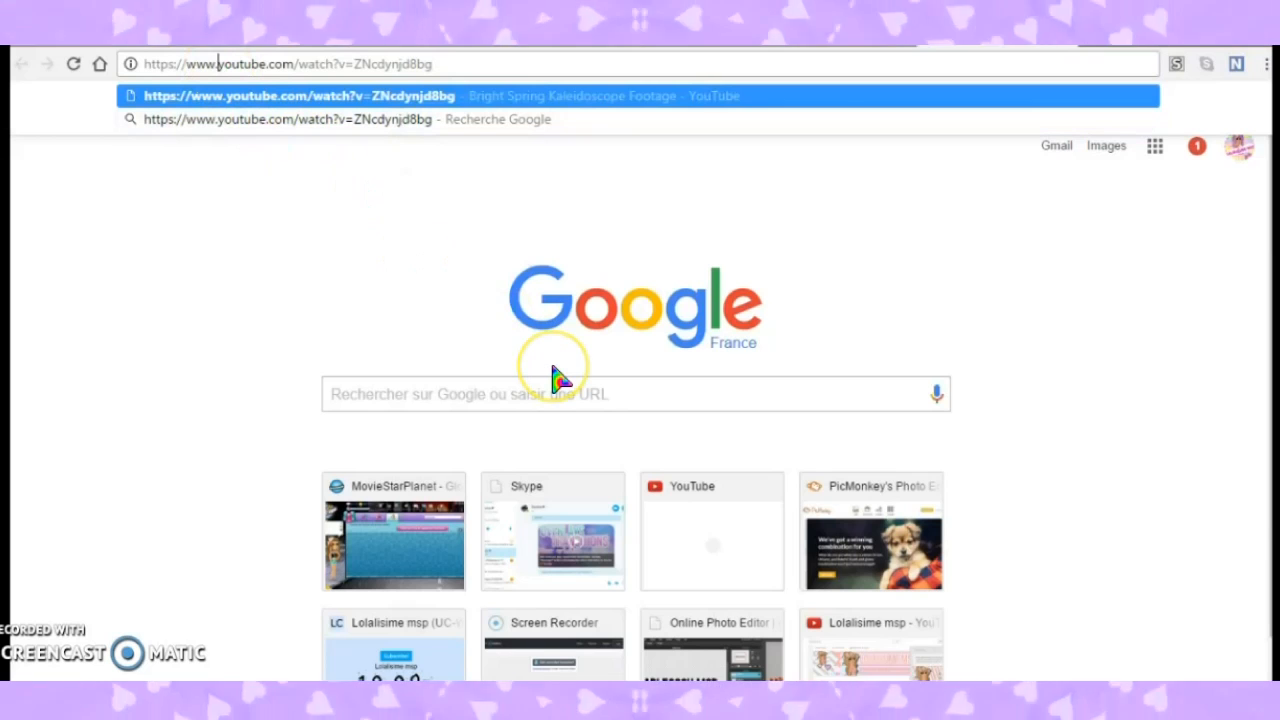
pyautogui.write('ss')
pyautogui.press('Return')
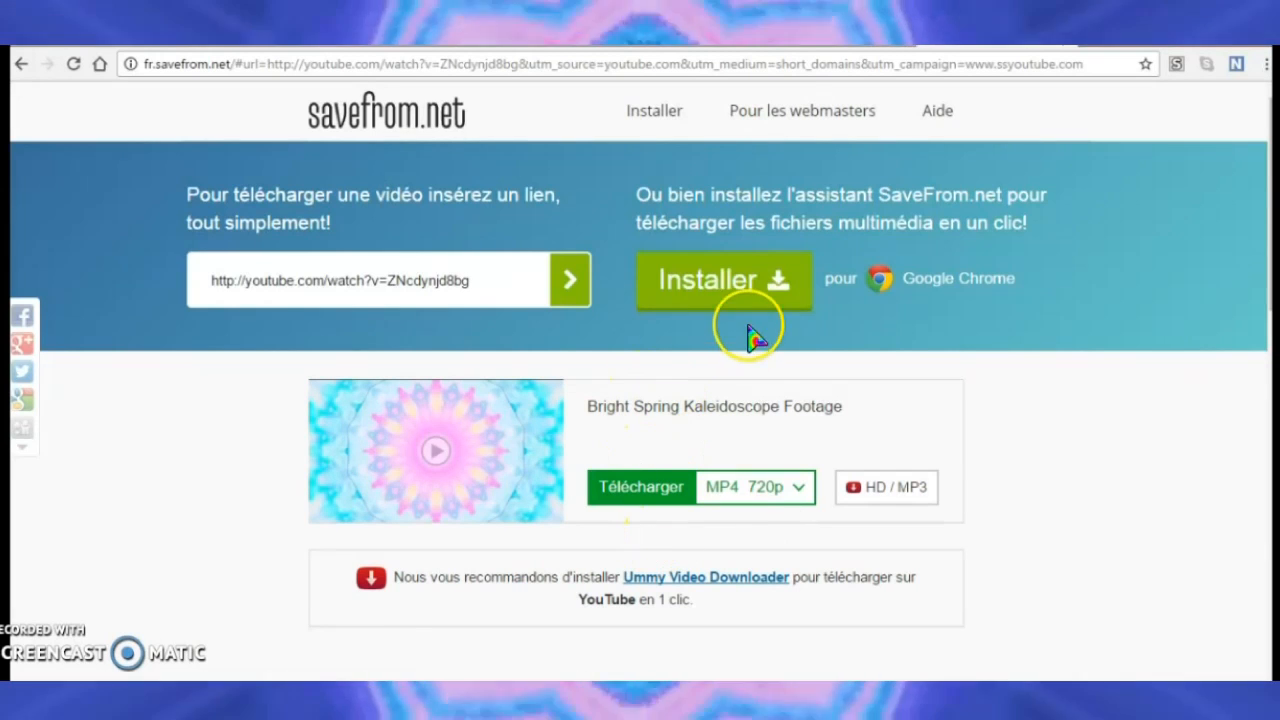
pyautogui.click(685, 490)
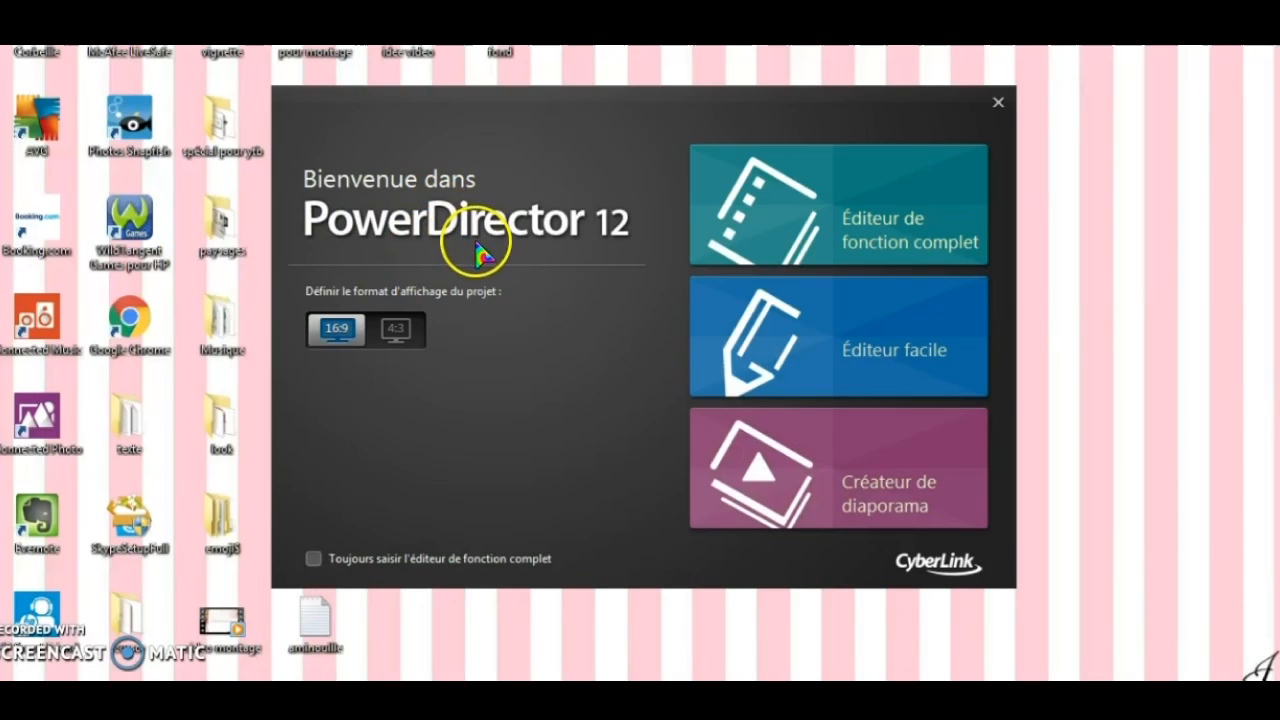
# Switch to PowerDirector 12's full-feature editor and import the "love" image from the Bureau folder into the media library
pyautogui.click(852, 200)
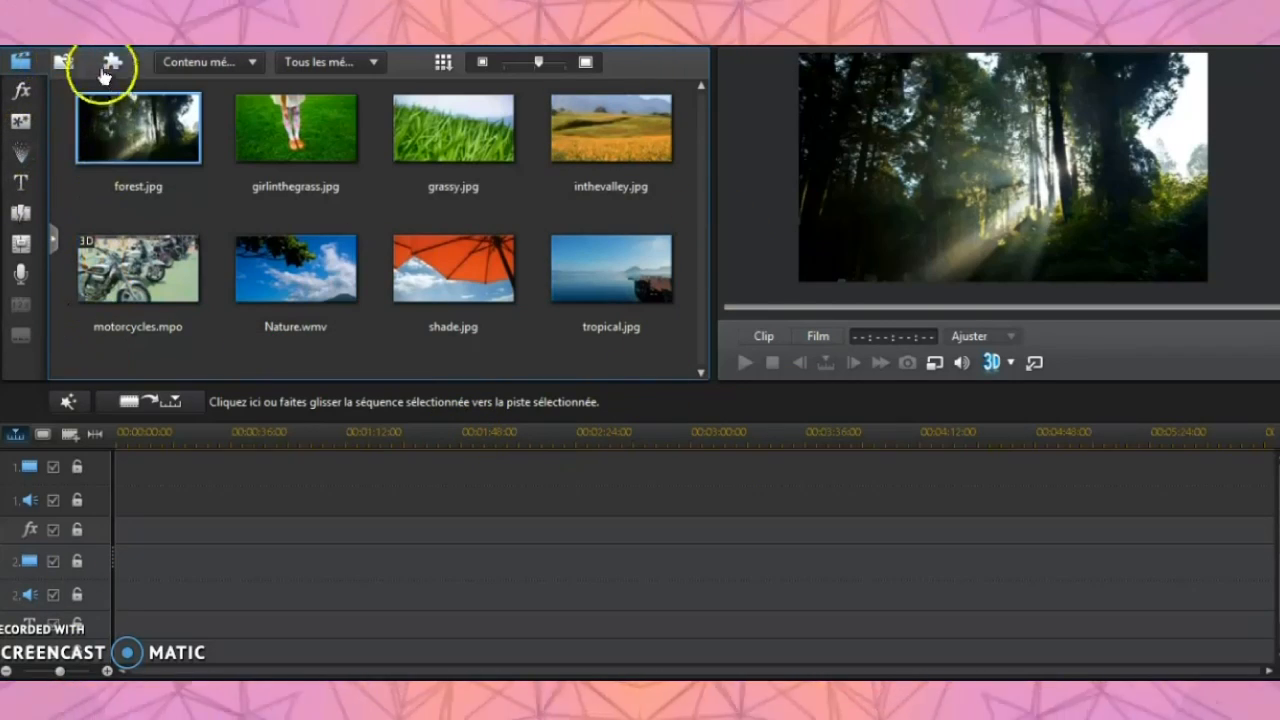
pyautogui.click(63, 66)
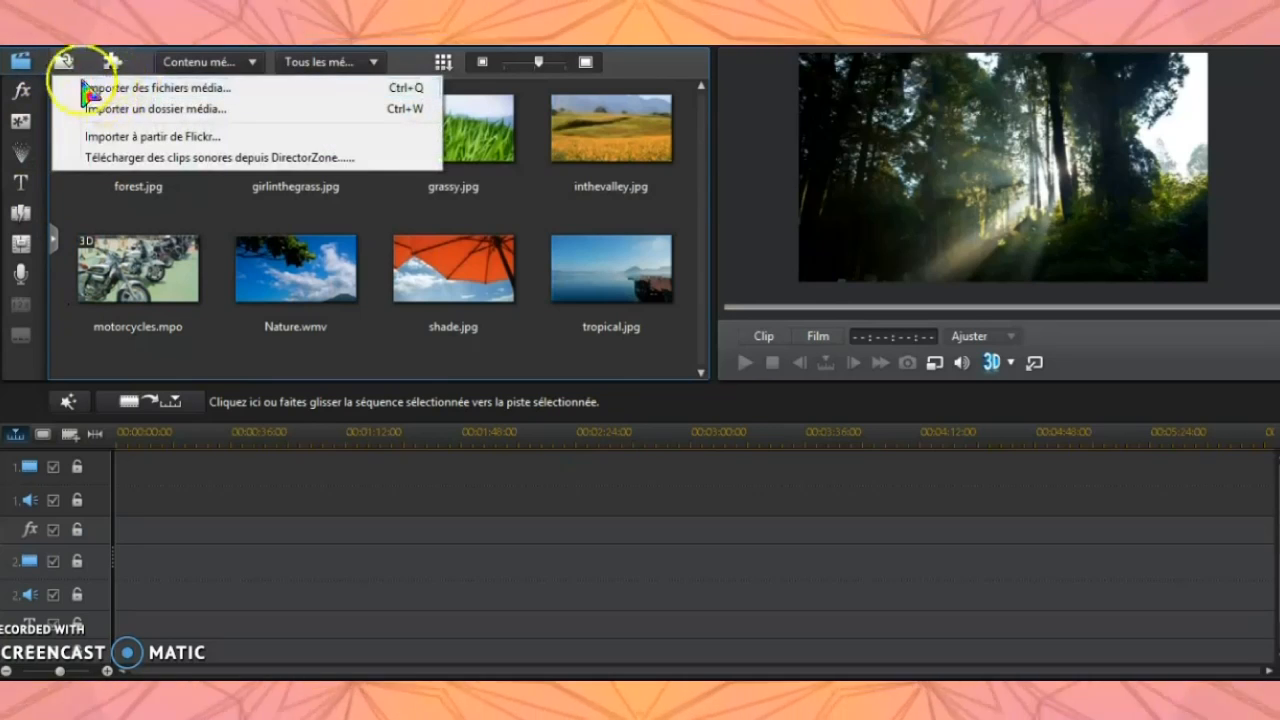
pyautogui.click(113, 60)
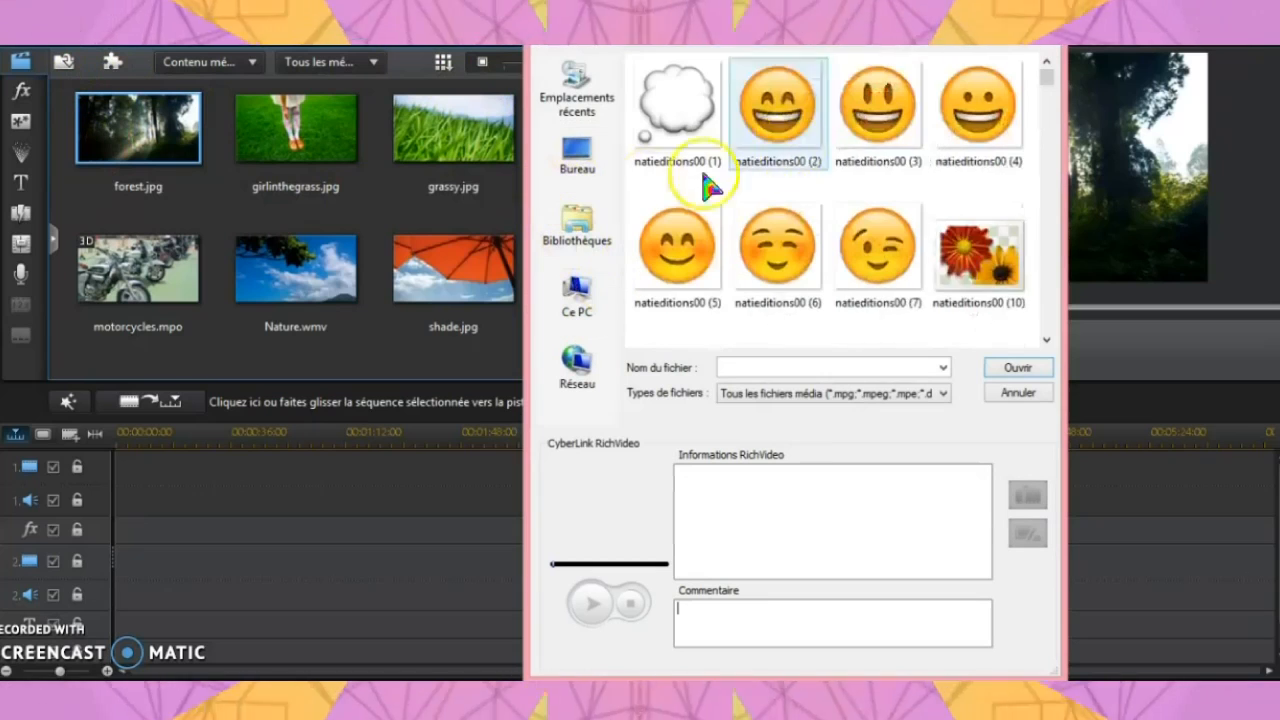
pyautogui.click(577, 155)
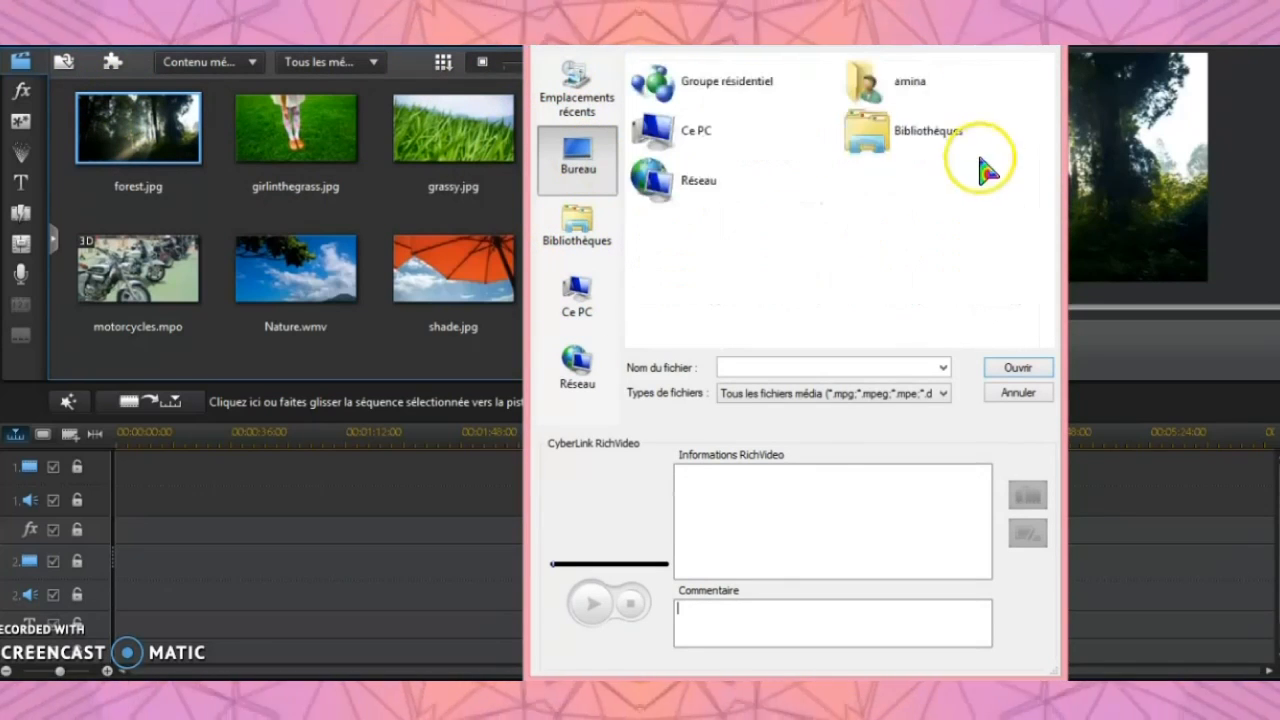
pyautogui.scroll(-2, 1020, 165)
pyautogui.moveTo(1048, 130); pyautogui.dragTo(1044, 300)
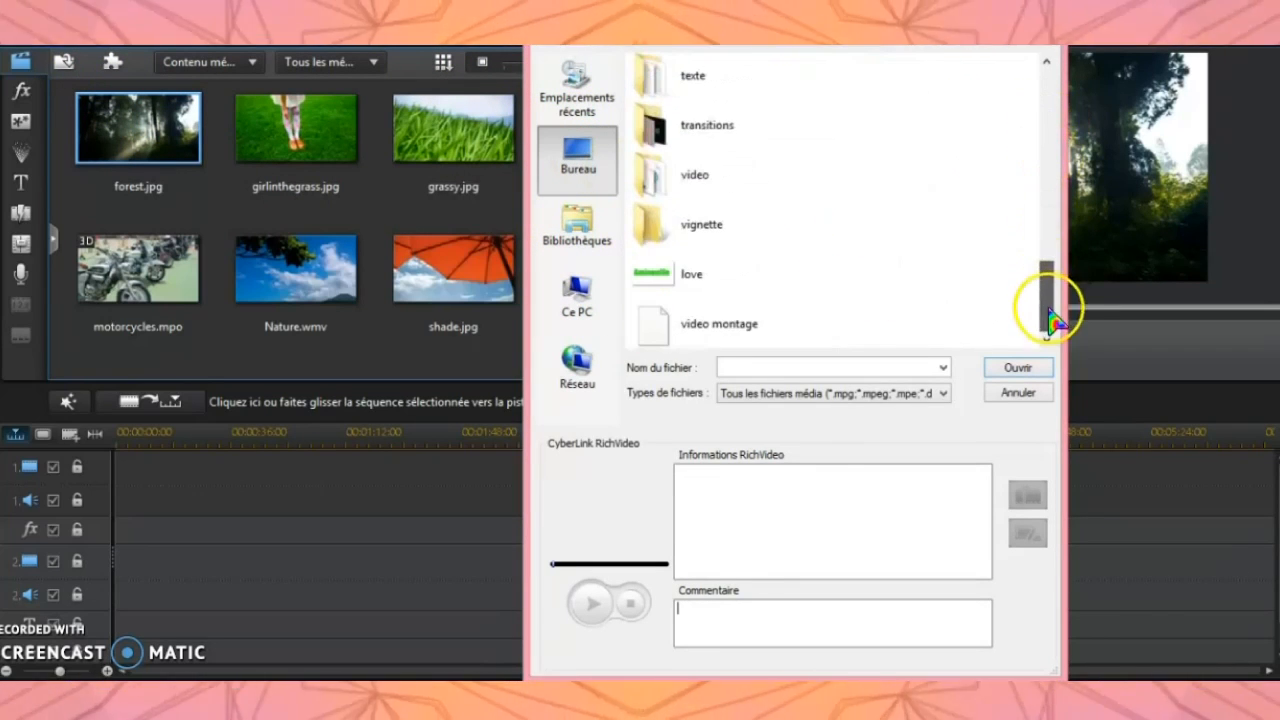
pyautogui.click(720, 280)
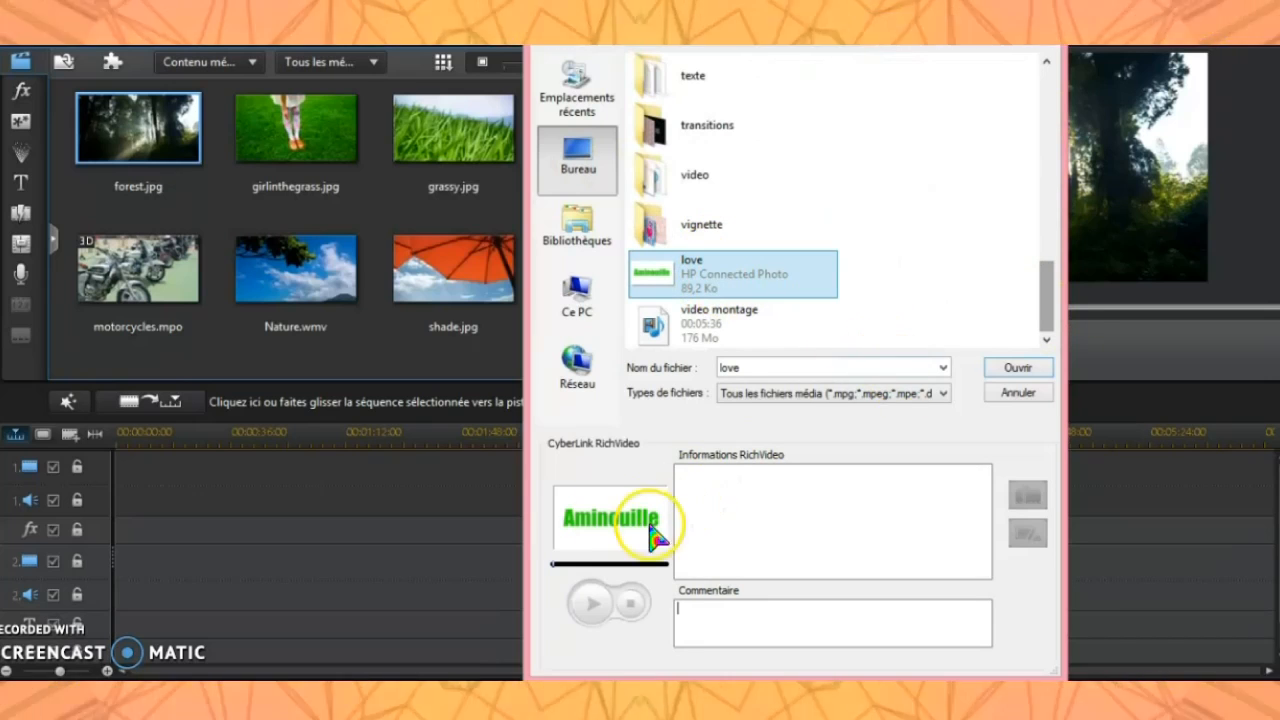
pyautogui.click(1028, 375)
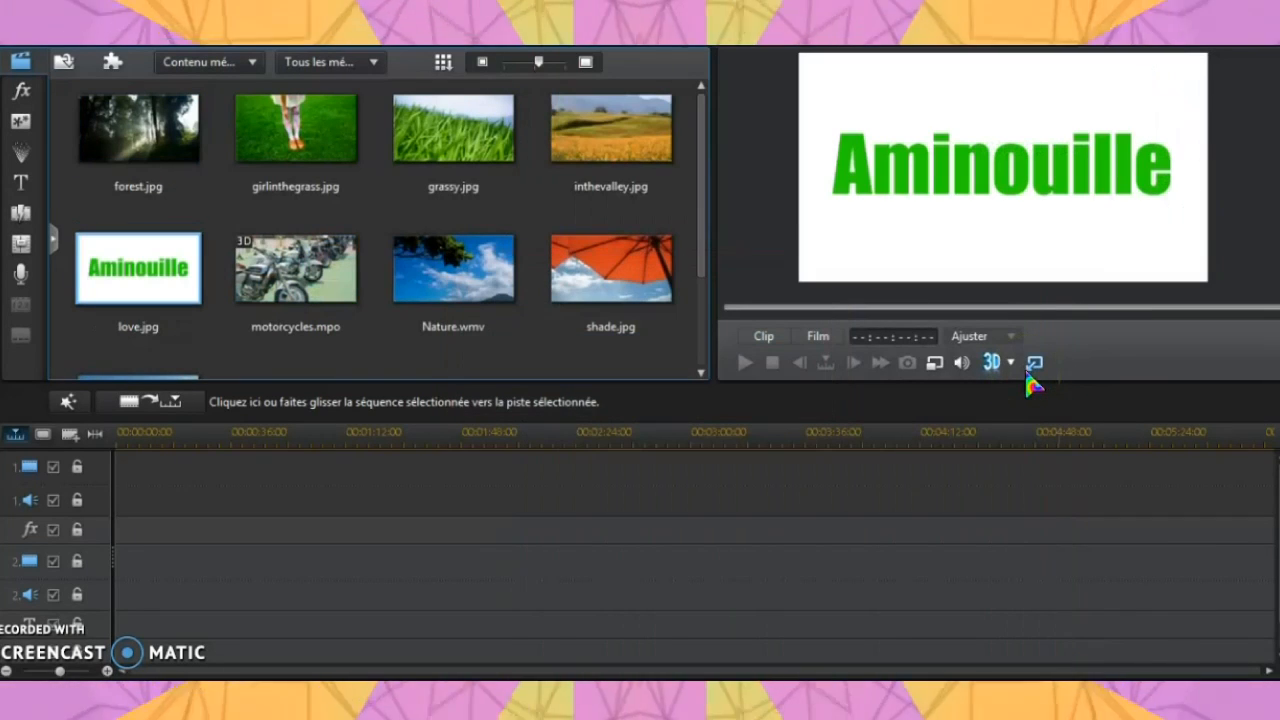
# Import the downloaded Bright Spring Kaleidoscope Footage video into the media library
pyautogui.click(65, 63)
pyautogui.click(240, 86)
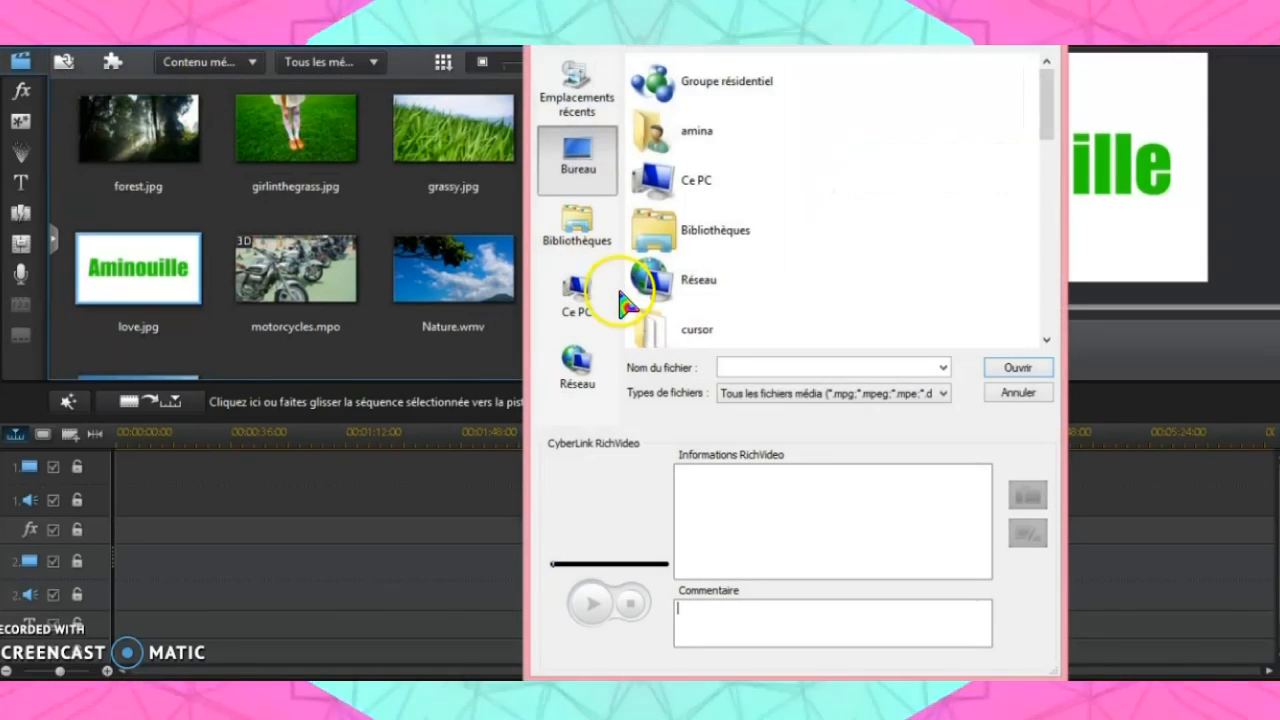
pyautogui.click(577, 225)
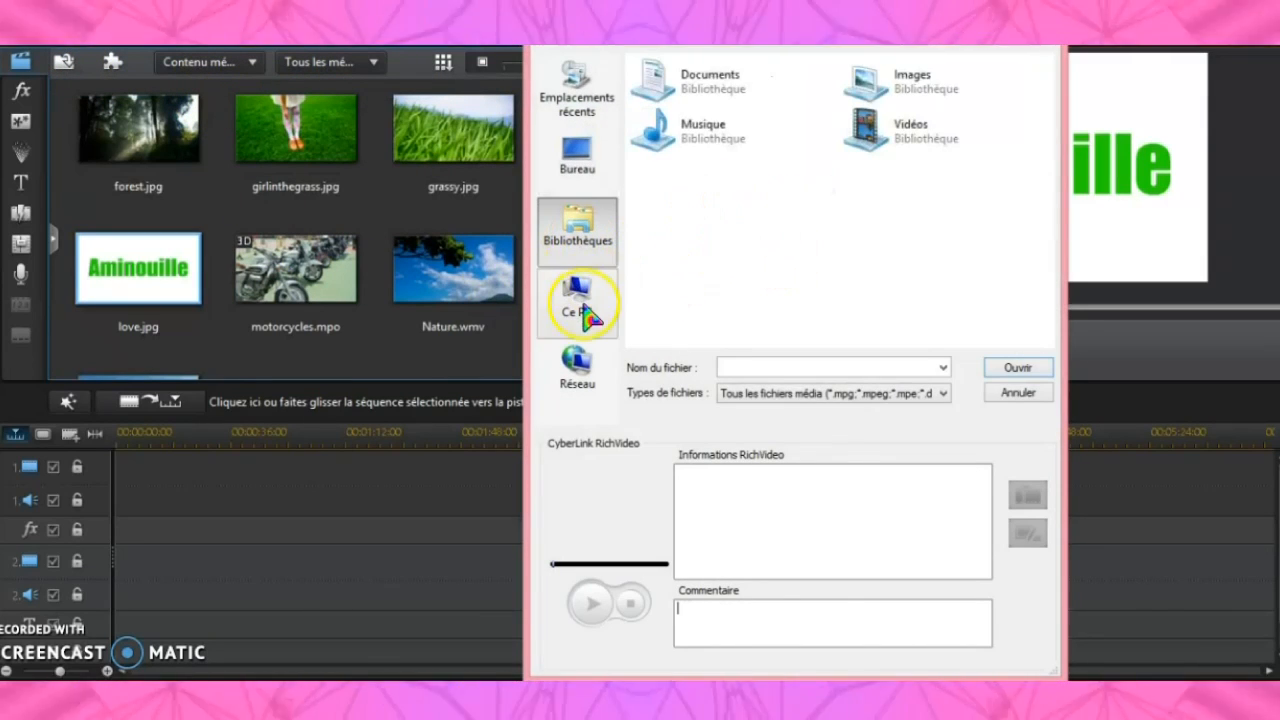
pyautogui.doubleClick(749, 300)
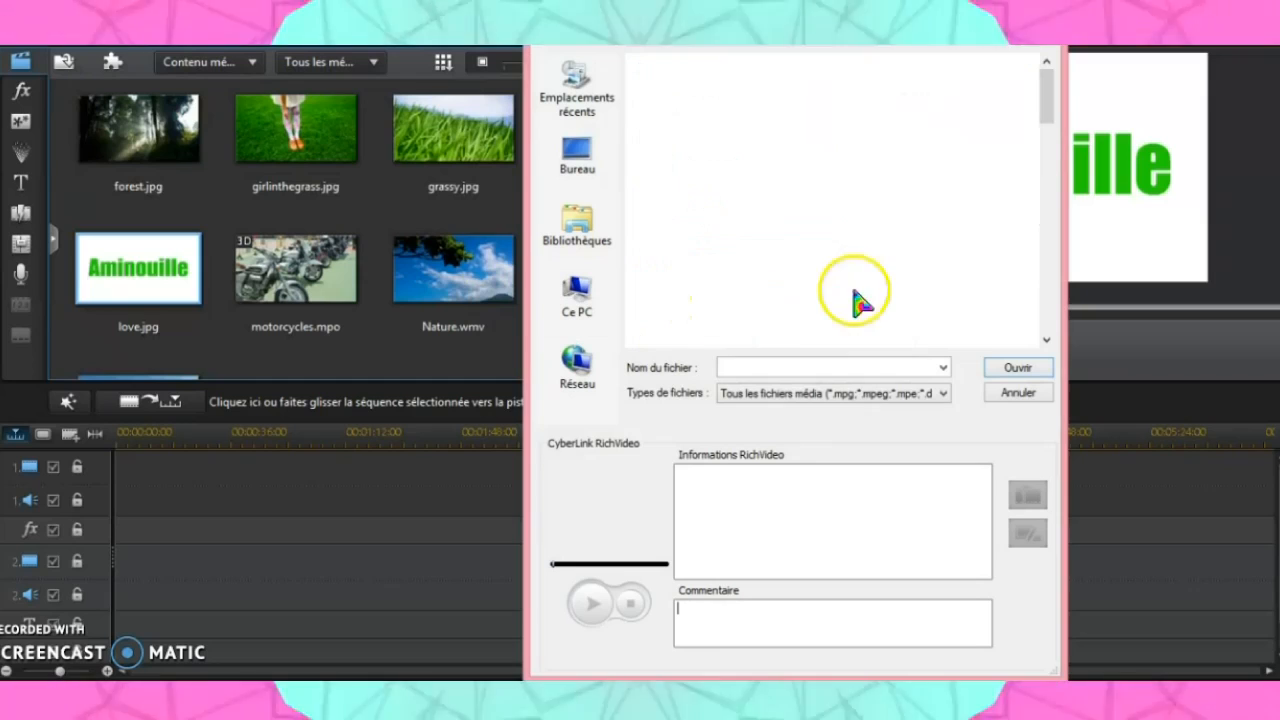
pyautogui.moveTo(1046, 82); pyautogui.dragTo(1051, 128)
pyautogui.doubleClick(778, 287)
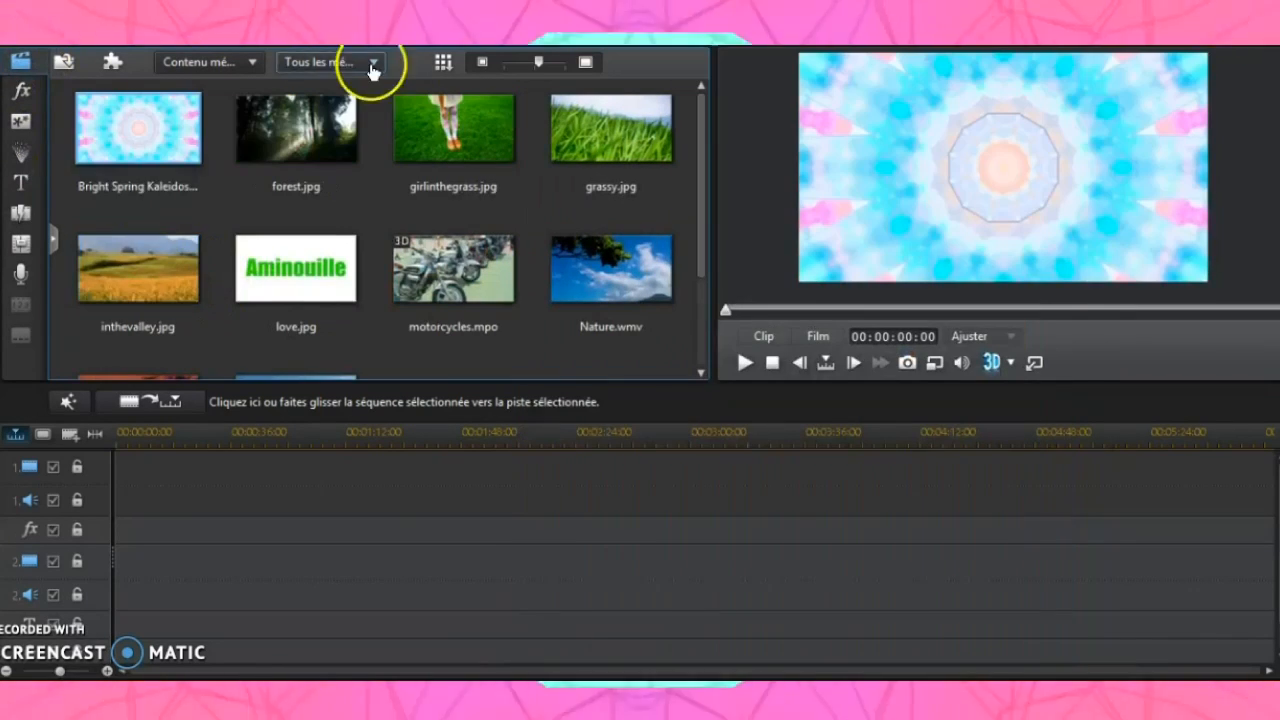
# Place love.jpg on video track 1, lasting about 2 min 37 s, and the Bright Spring Kaleidoscope clip at the start of track 2
pyautogui.moveTo(318, 260); pyautogui.dragTo(621, 468)
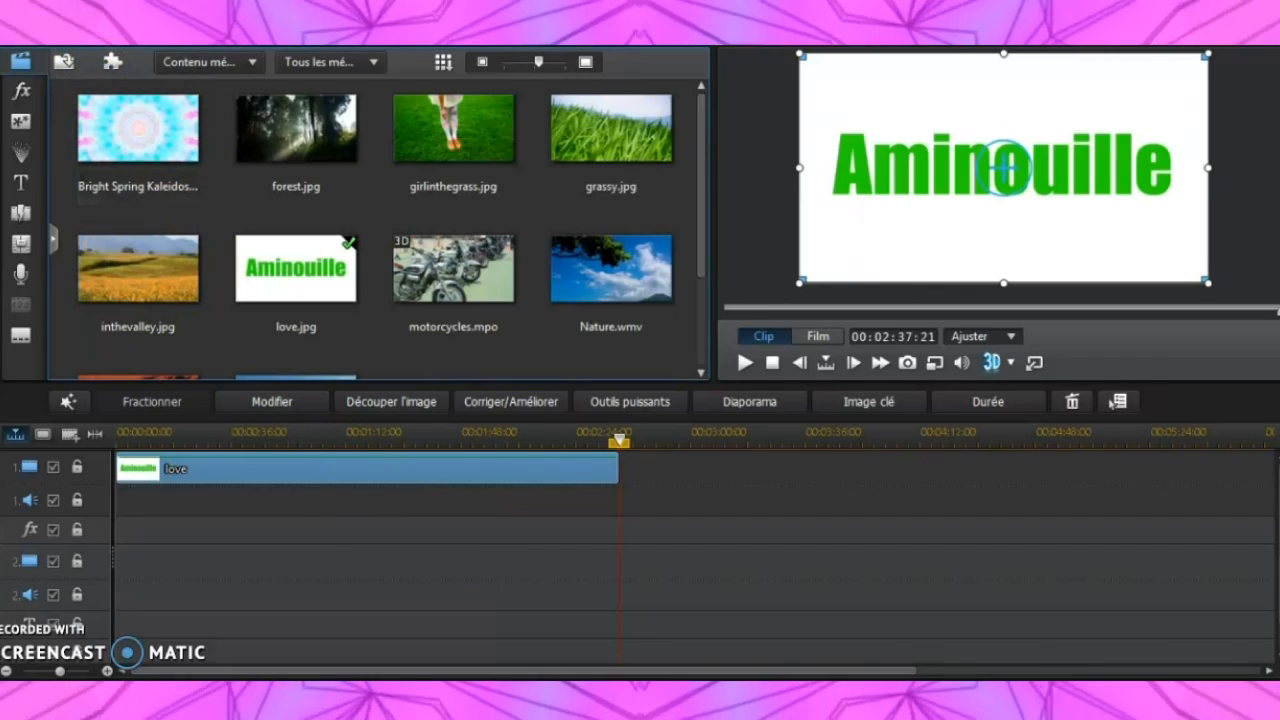
pyautogui.click(253, 358)
pyautogui.click(120, 142)
pyautogui.moveTo(148, 110); pyautogui.dragTo(110, 562)
pyautogui.click(185, 578)
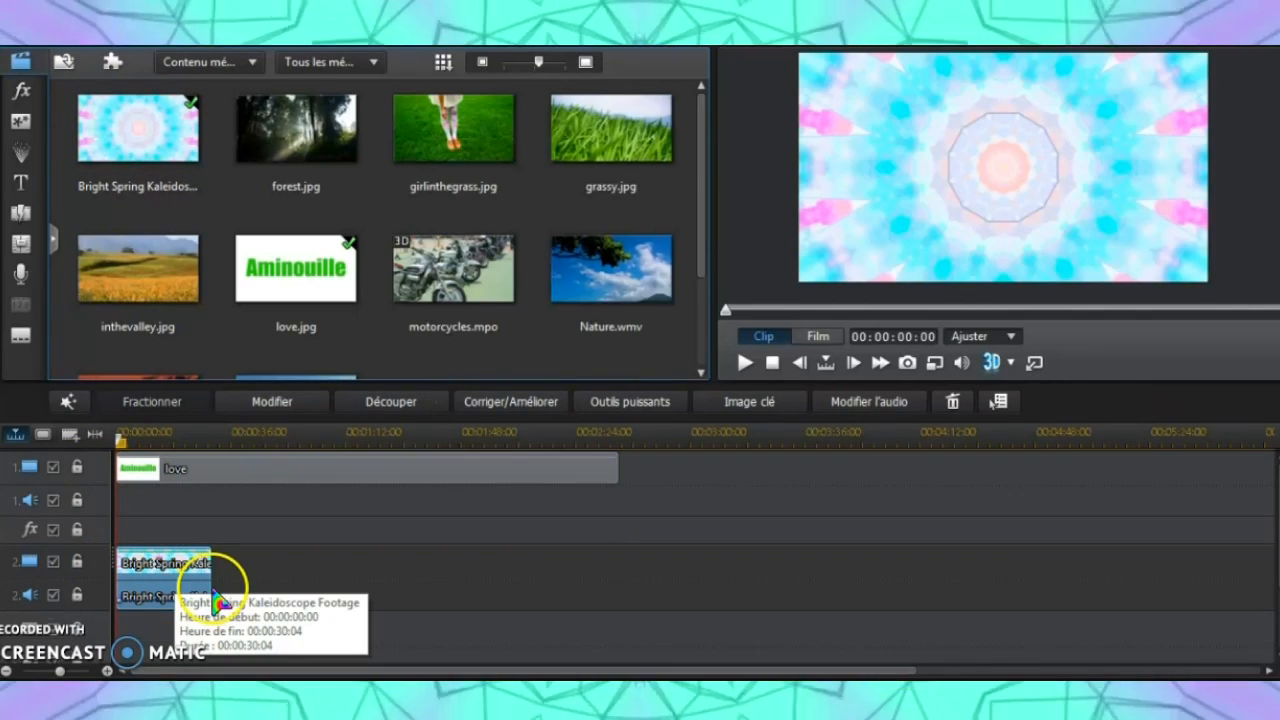
# Silence the audio of the Bright Spring Kaleidoscope clip on track 2
pyautogui.rightClick(150, 570)
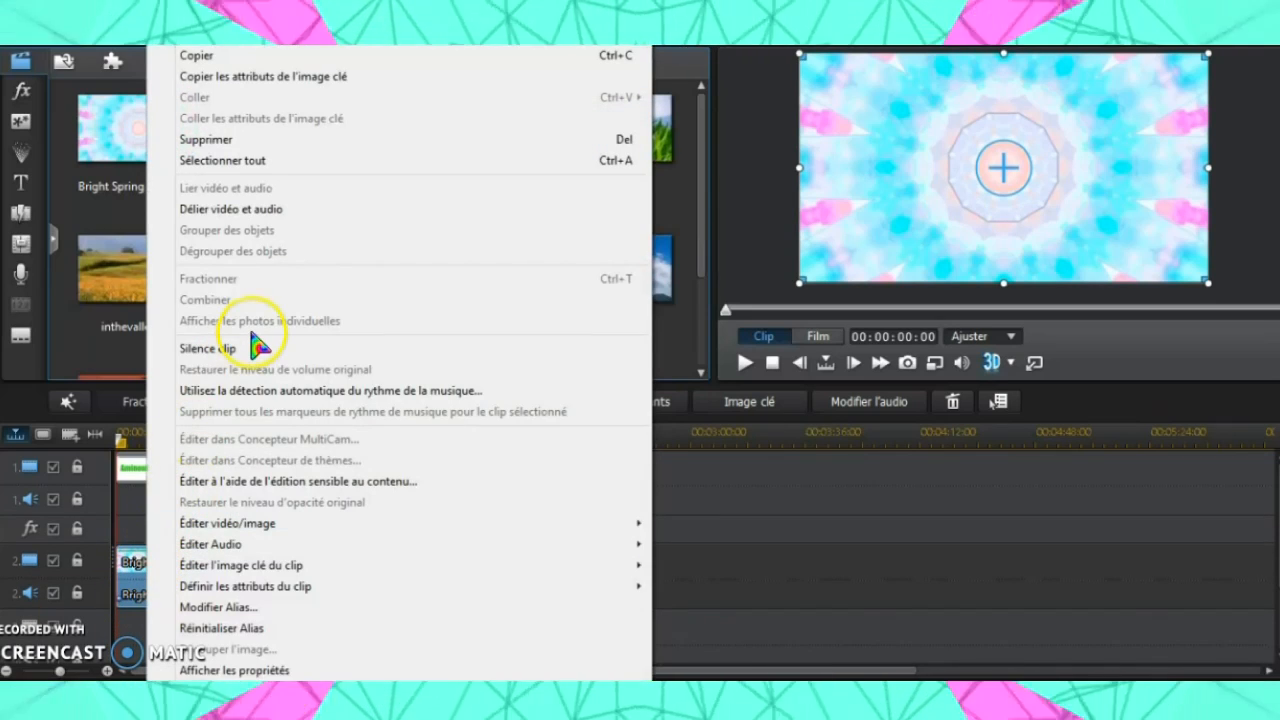
pyautogui.click(252, 347)
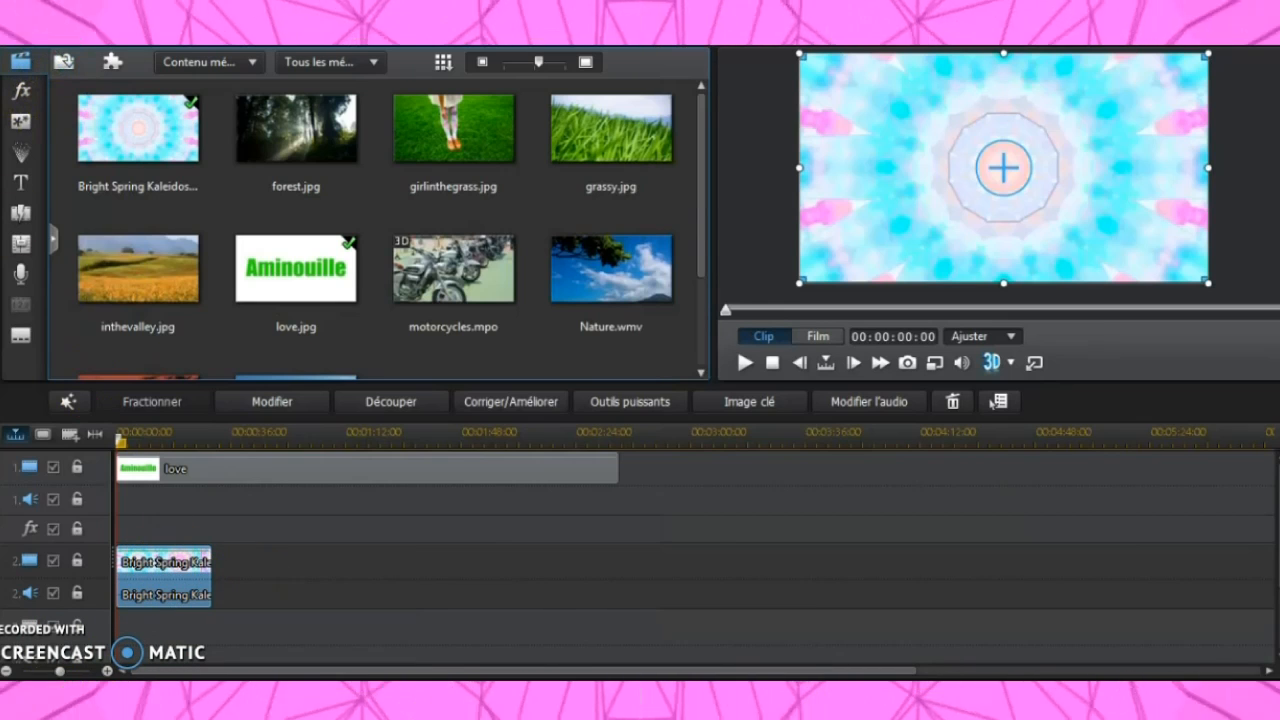
# Enable the chroma key on the love clip, pick the green lettering as the key colour, and preview the clip
pyautogui.moveTo(180, 465); pyautogui.dragTo(190, 466)
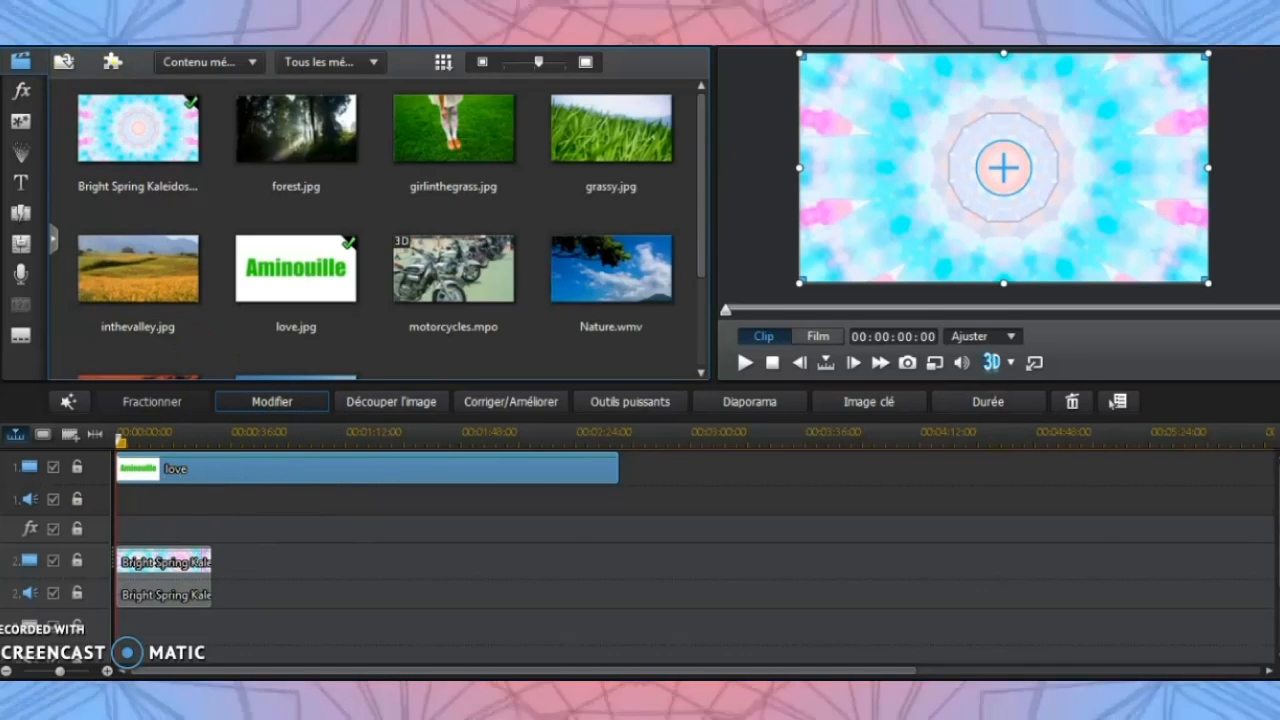
pyautogui.doubleClick(517, 475)
pyautogui.moveTo(517, 480); pyautogui.dragTo(514, 100)
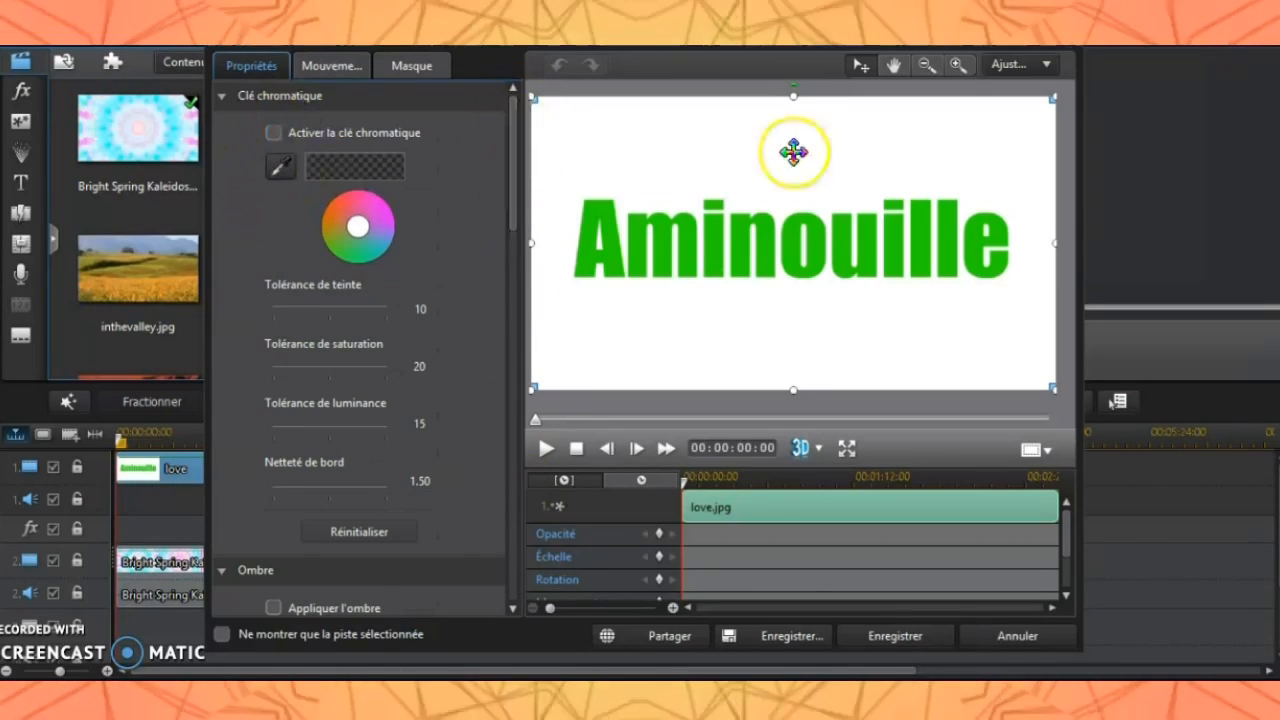
pyautogui.click(273, 133)
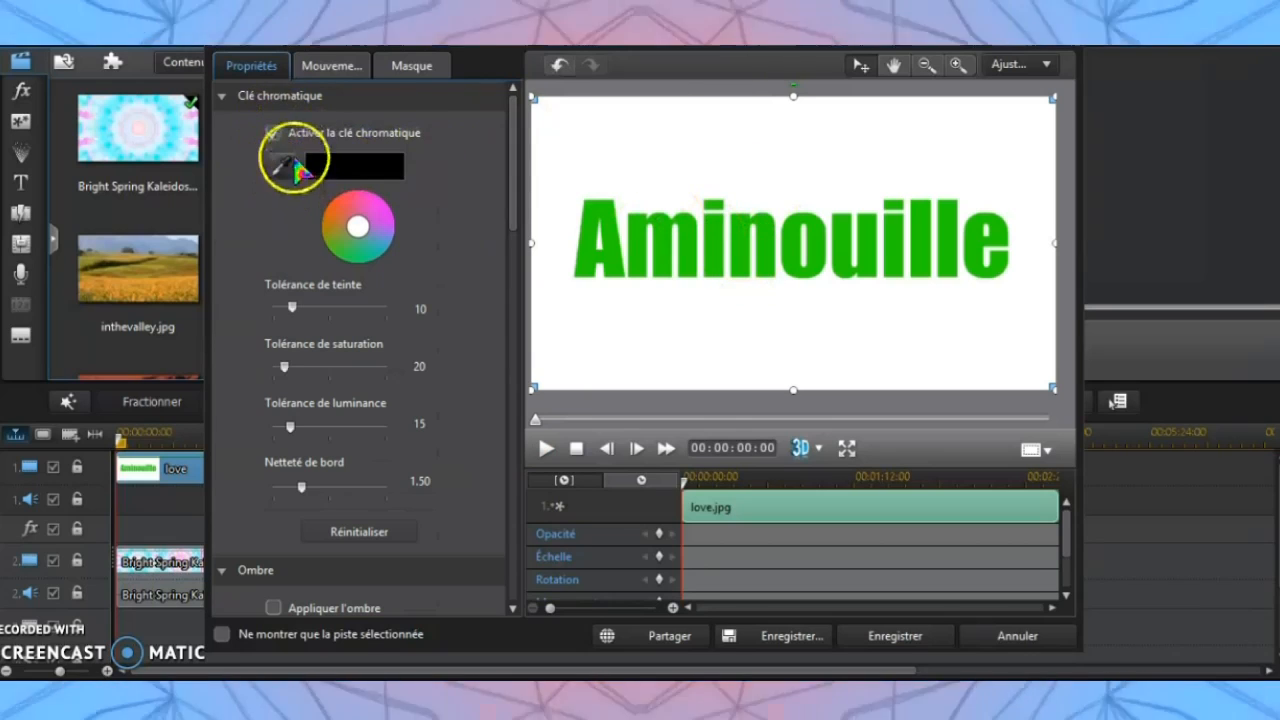
pyautogui.click(283, 168)
pyautogui.click(765, 230)
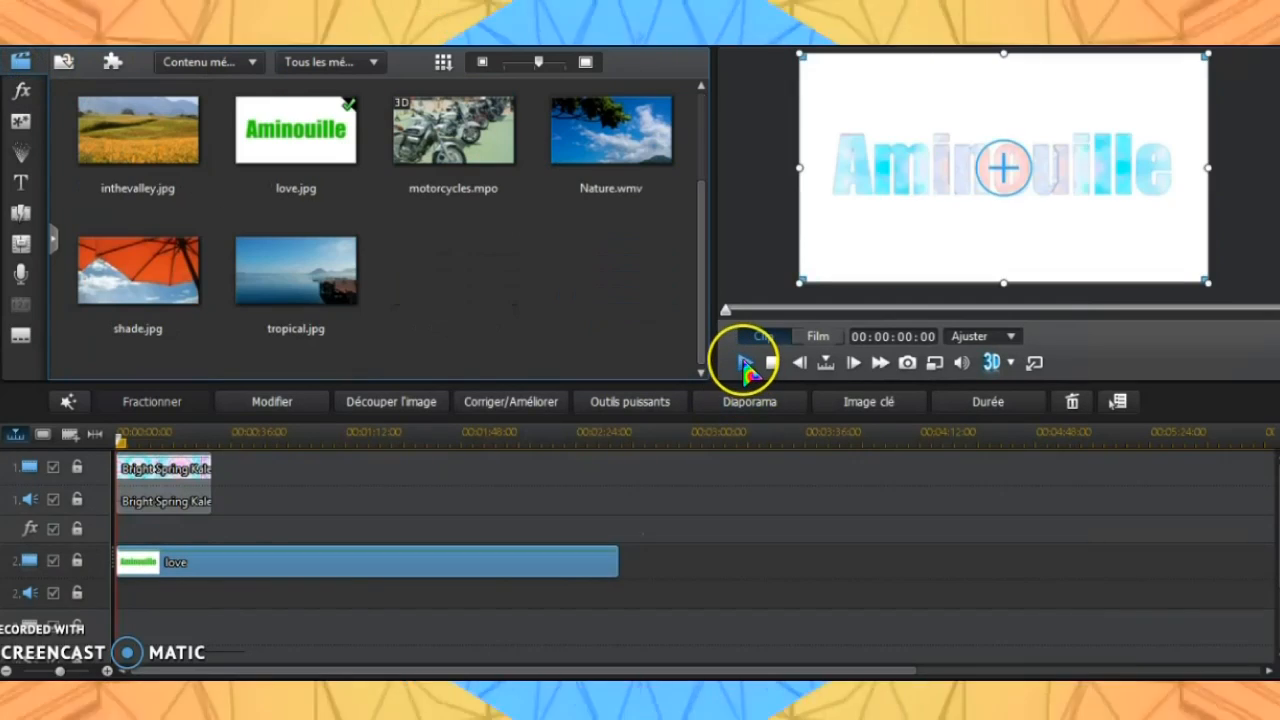
pyautogui.click(745, 363)
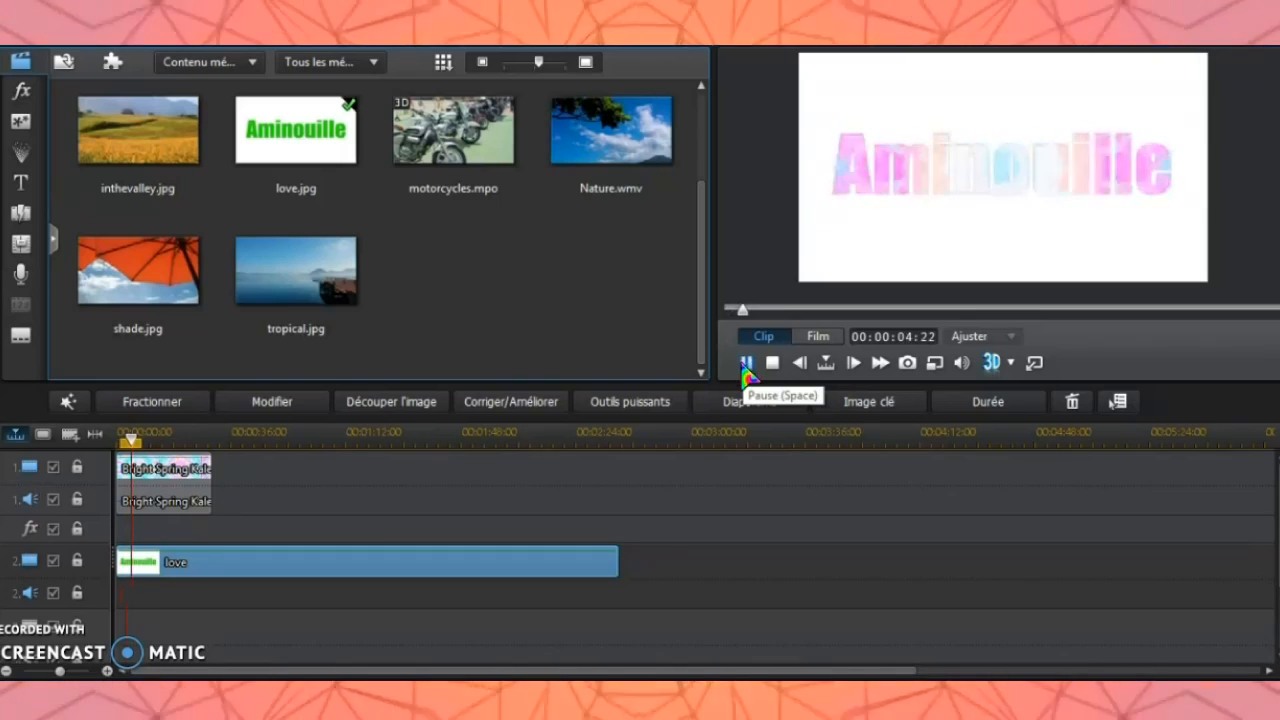
pyautogui.click(745, 363)
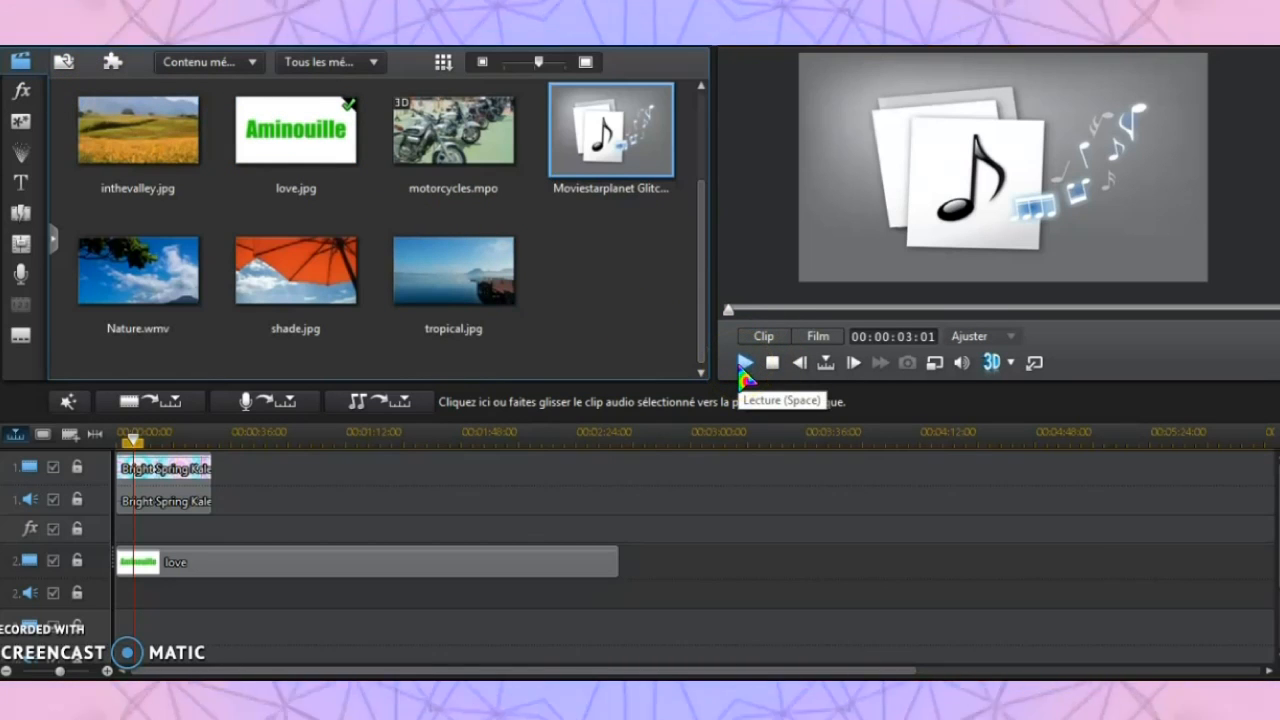
# Listen to the imported Moviestarplanet Glitches and Hacks! music clip from its opening and again from about 25 seconds
pyautogui.click(744, 364)
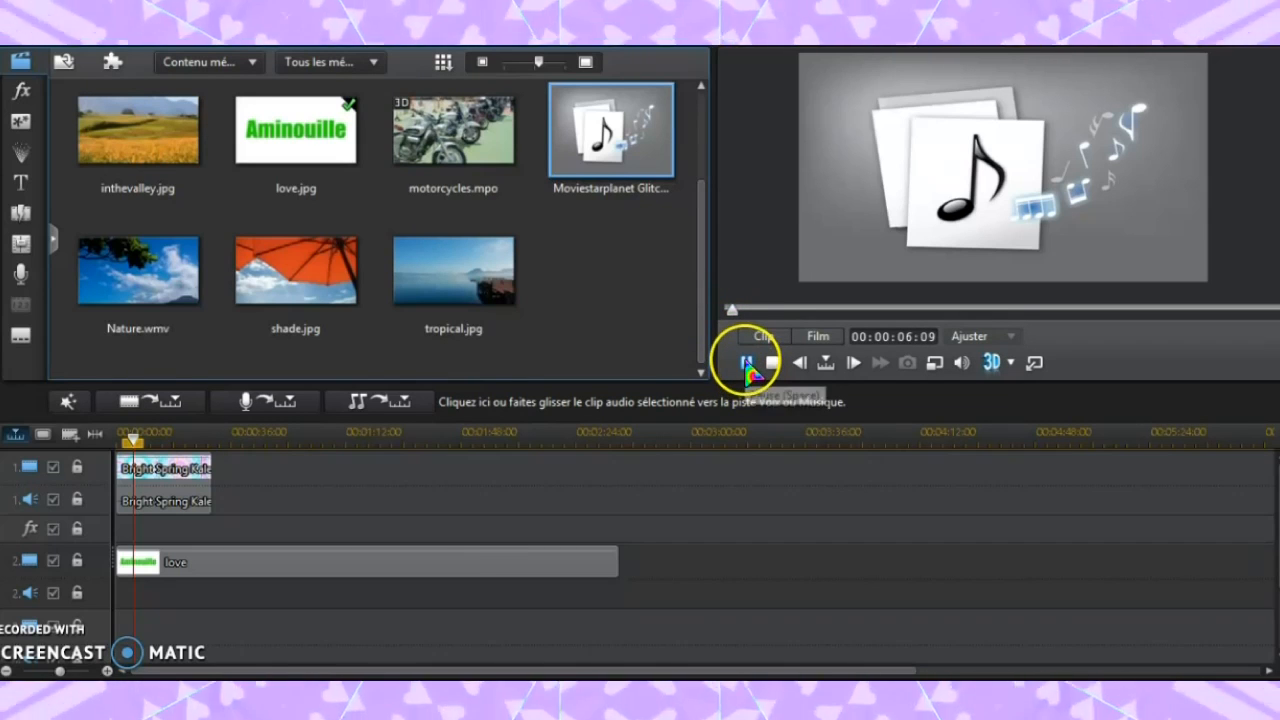
pyautogui.click(745, 364)
pyautogui.moveTo(734, 312); pyautogui.dragTo(753, 308)
pyautogui.click(746, 364)
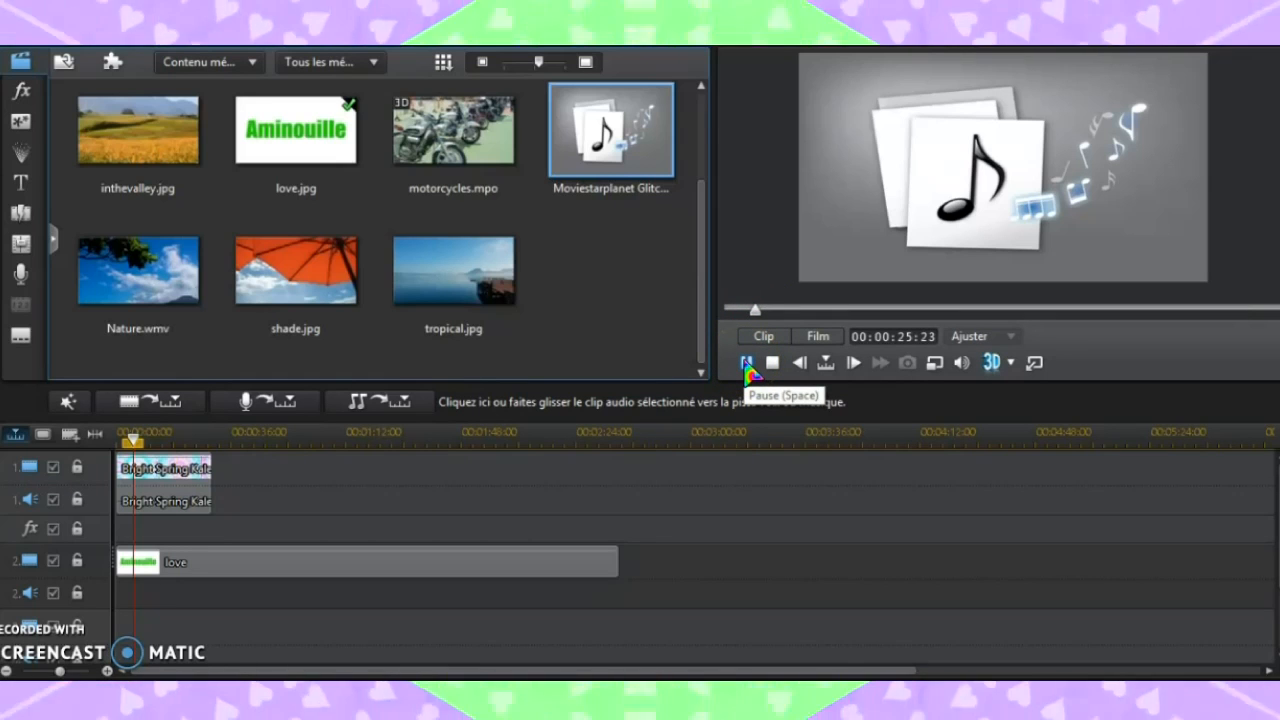
pyautogui.click(746, 364)
pyautogui.click(240, 66)
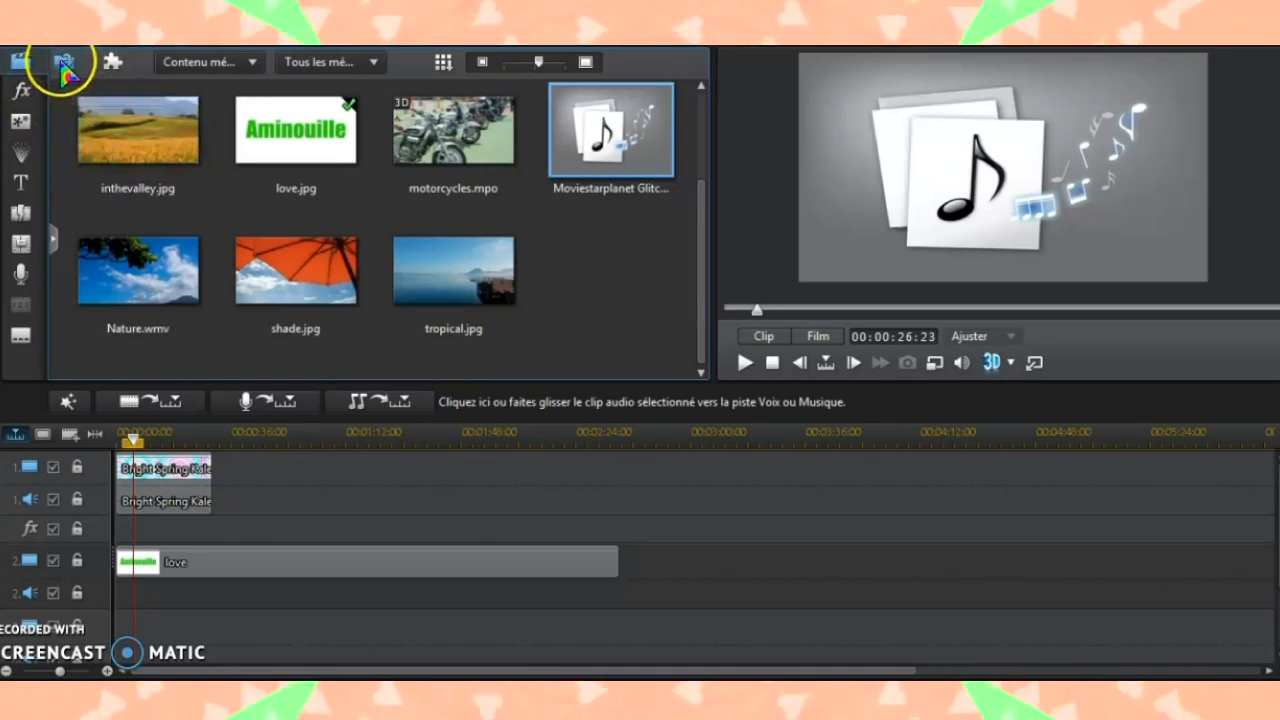
pyautogui.click(63, 64)
pyautogui.click(63, 62)
pyautogui.click(63, 62)
pyautogui.click(620, 305)
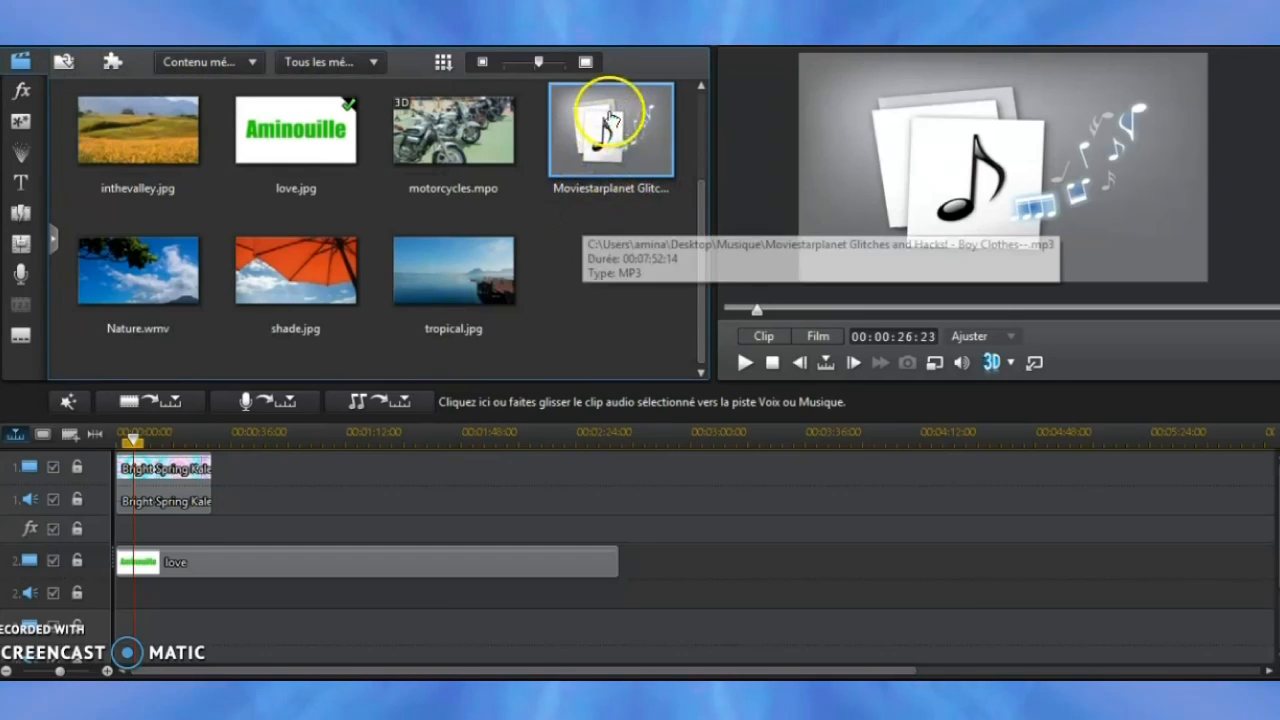
# Place the Moviestarplanet Glitches and Hacks! music clip at the start of audio track 2, beneath the love image
pyautogui.moveTo(595, 120); pyautogui.dragTo(200, 560)
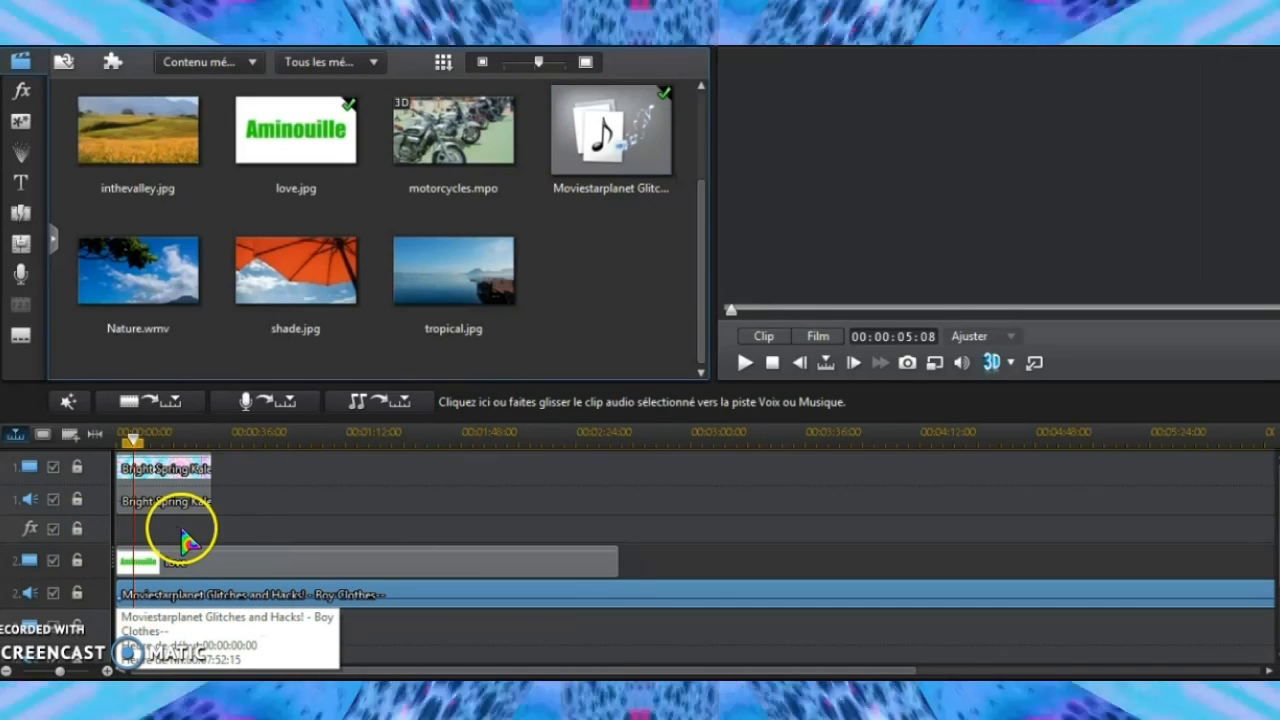
pyautogui.click(237, 562)
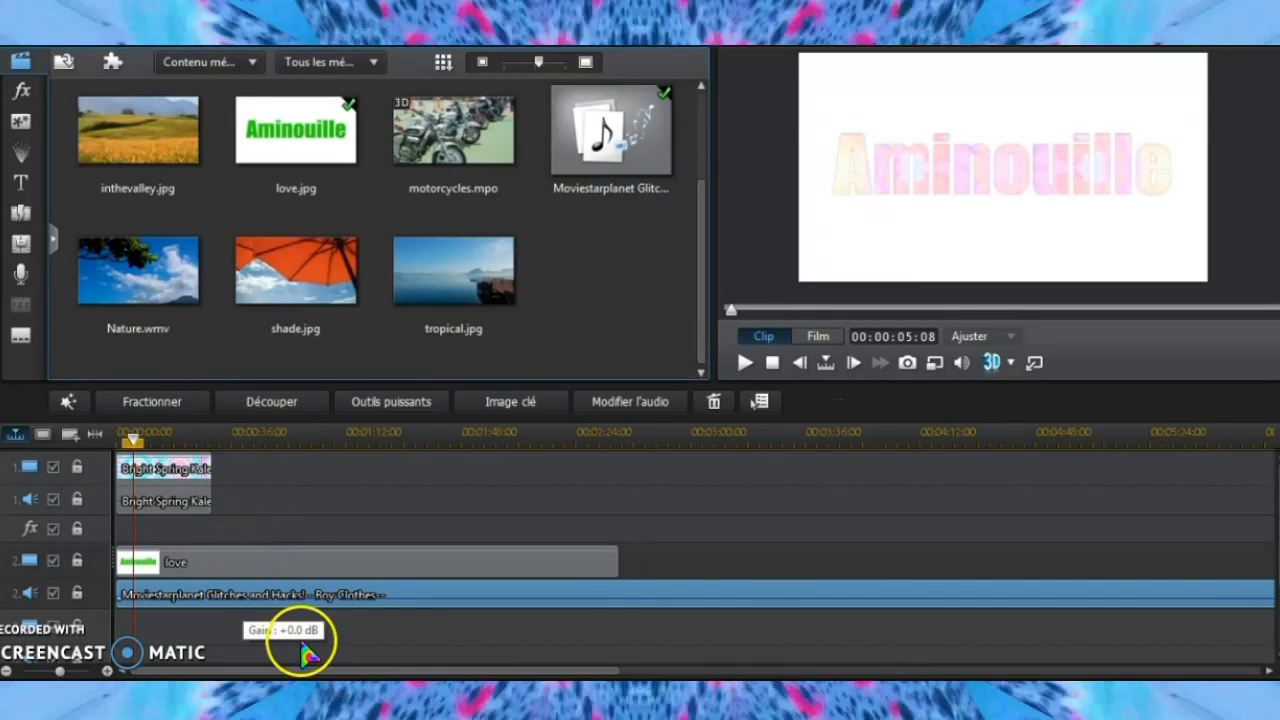
pyautogui.moveTo(240, 675); pyautogui.dragTo(506, 670)
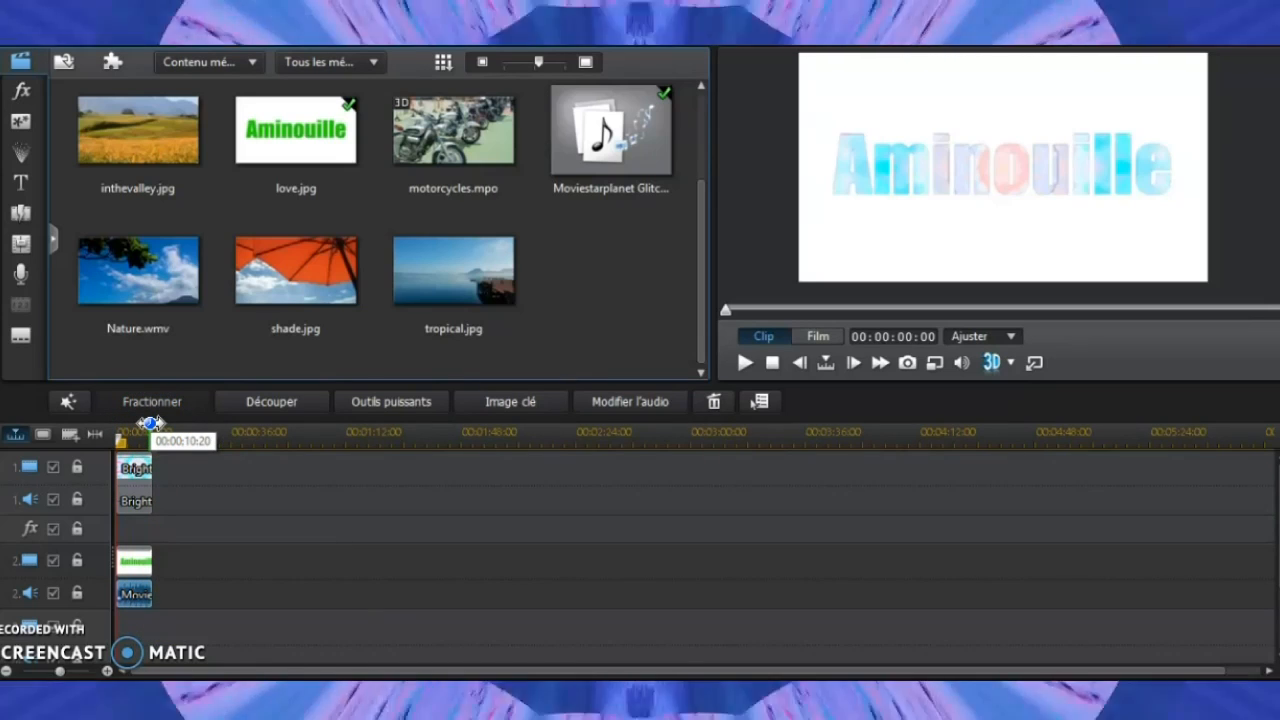
# Play the assembled movie from the start to check the kaleidoscope lettering together with the music
pyautogui.click(166, 423)
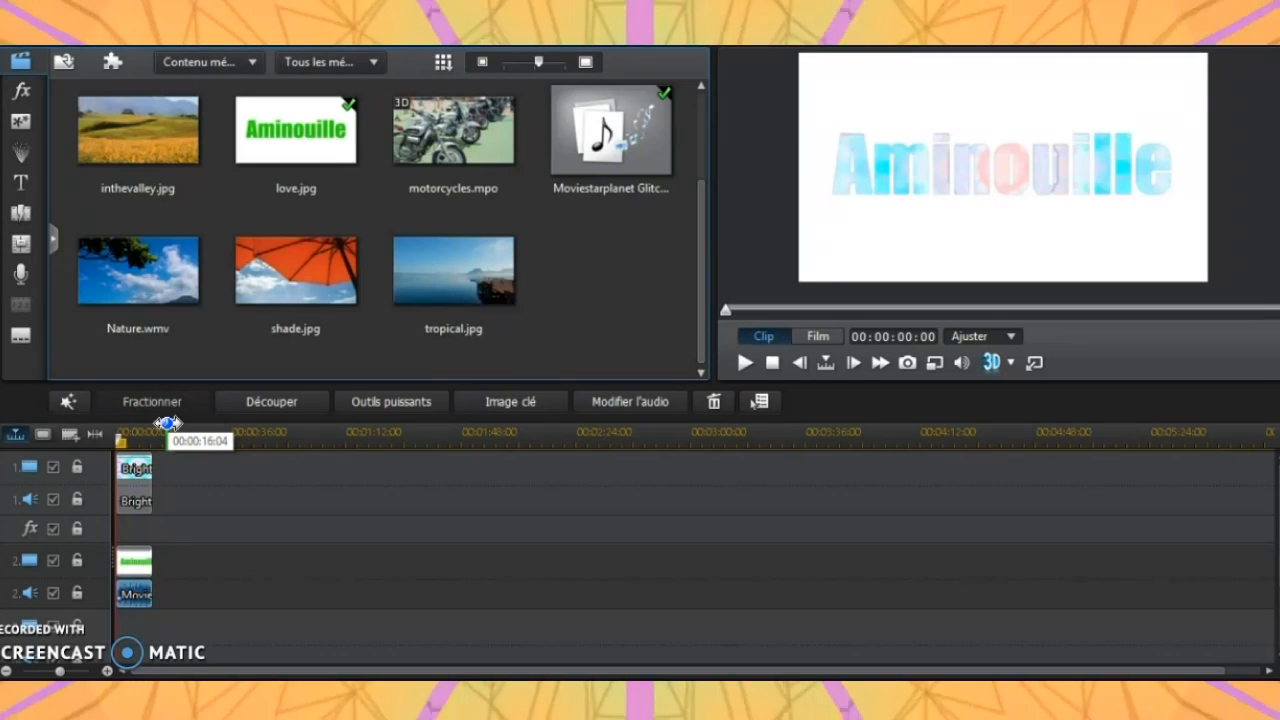
pyautogui.click(746, 365)
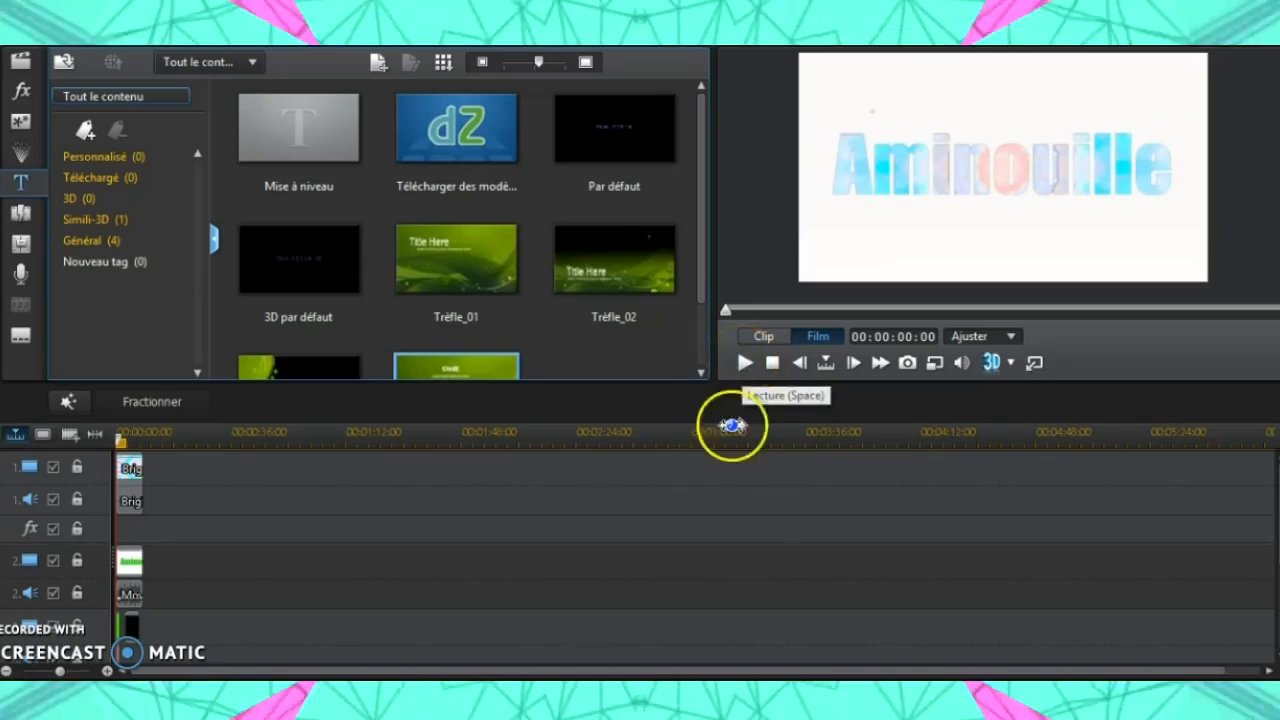
pyautogui.moveTo(730, 460)
pyautogui.mouseDown()
pyautogui.moveTo(723, 437)
pyautogui.moveTo(711, 460)
pyautogui.moveTo(720, 482)
pyautogui.mouseUp()
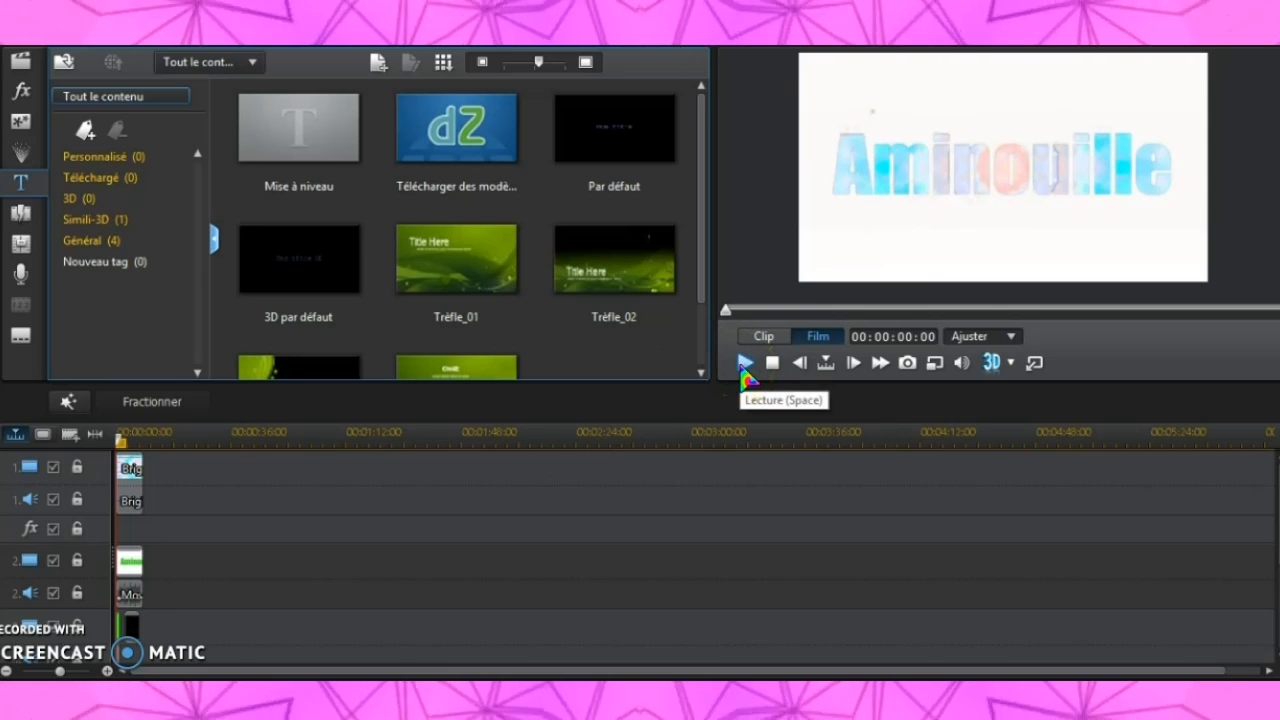
pyautogui.click(745, 363)
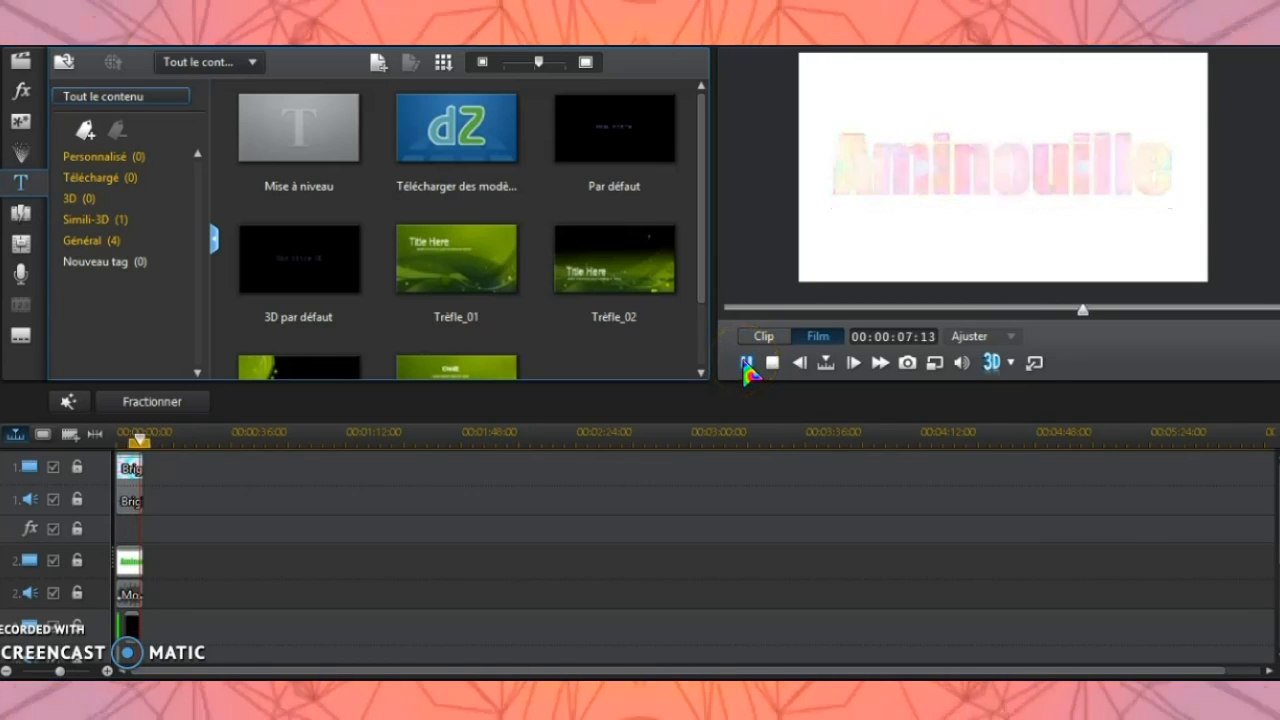
pyautogui.click(745, 363)
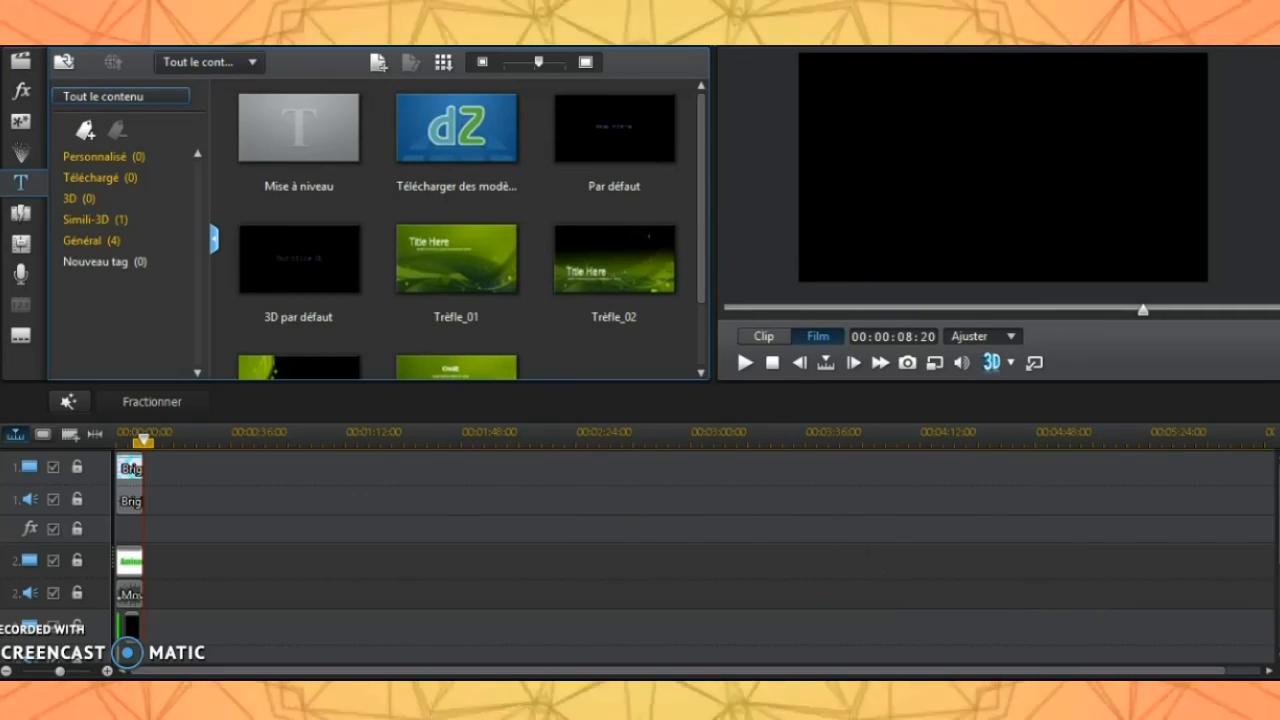
# Switch to File Explorer, look through the videos in the green screen folder, and minimise its window
pyautogui.moveTo(1279, 719)
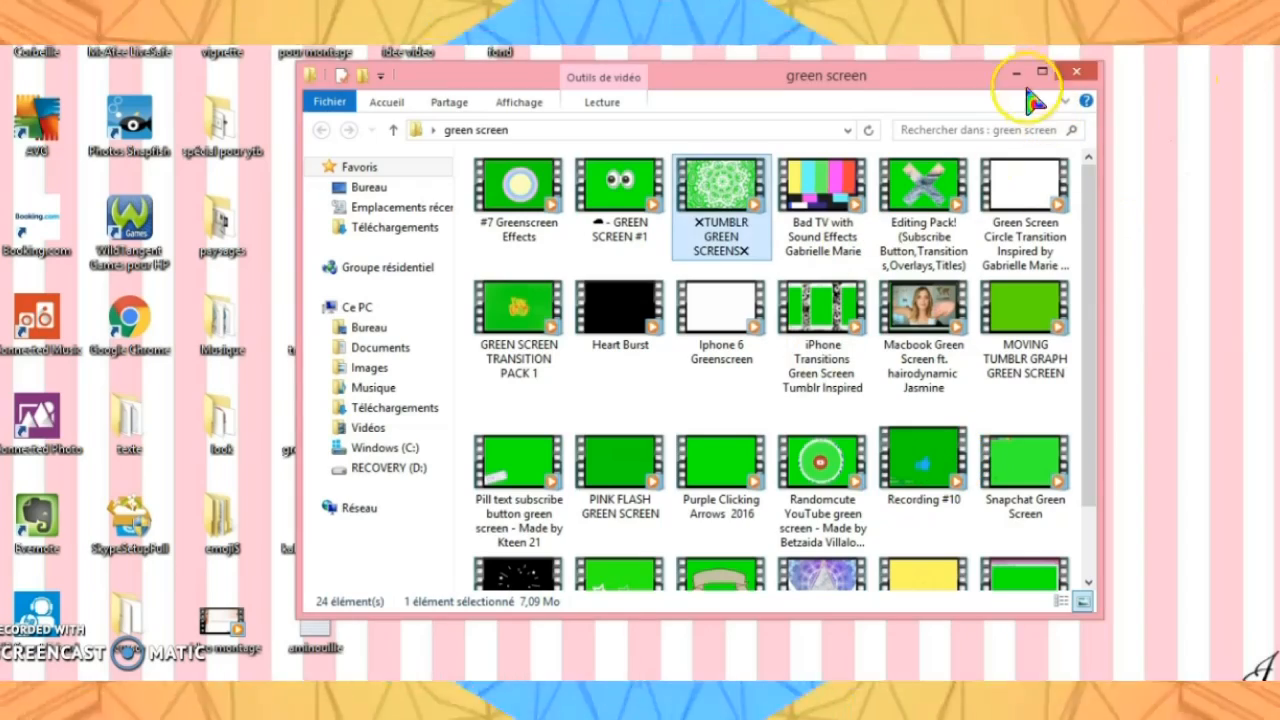
pyautogui.scroll(-1, 920, 385)
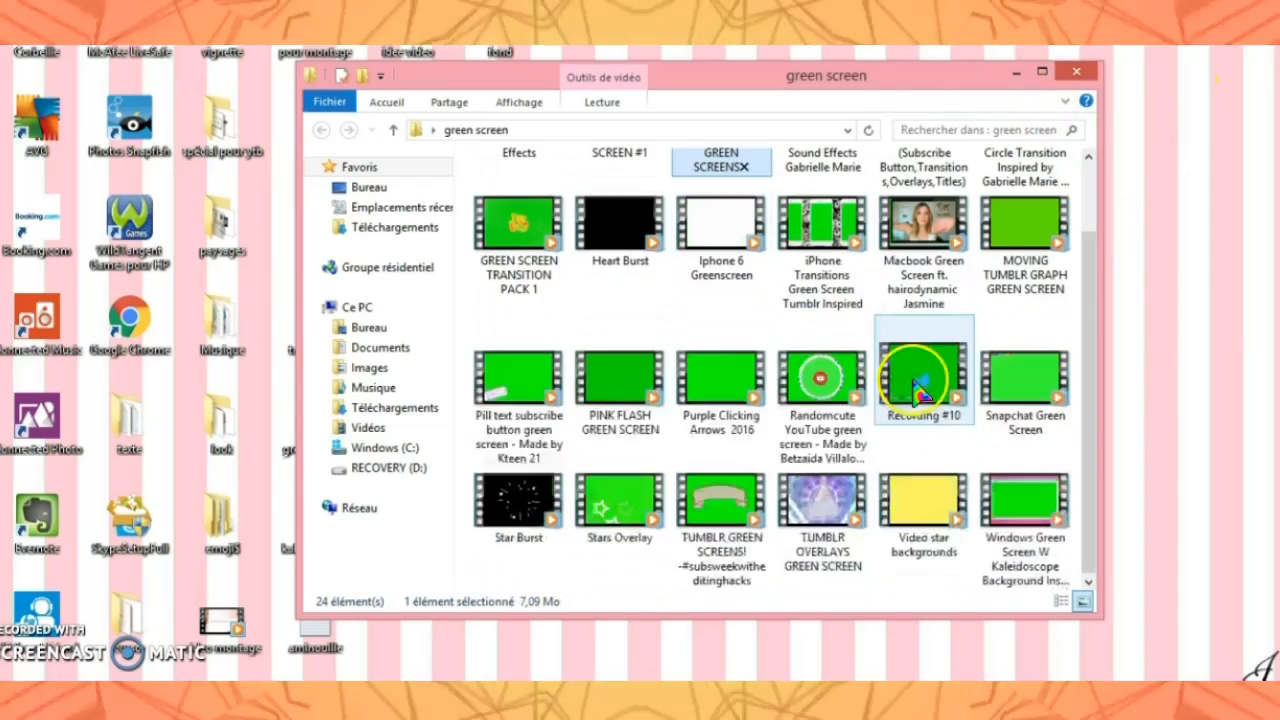
pyautogui.scroll(1, 940, 220)
pyautogui.click(1018, 73)
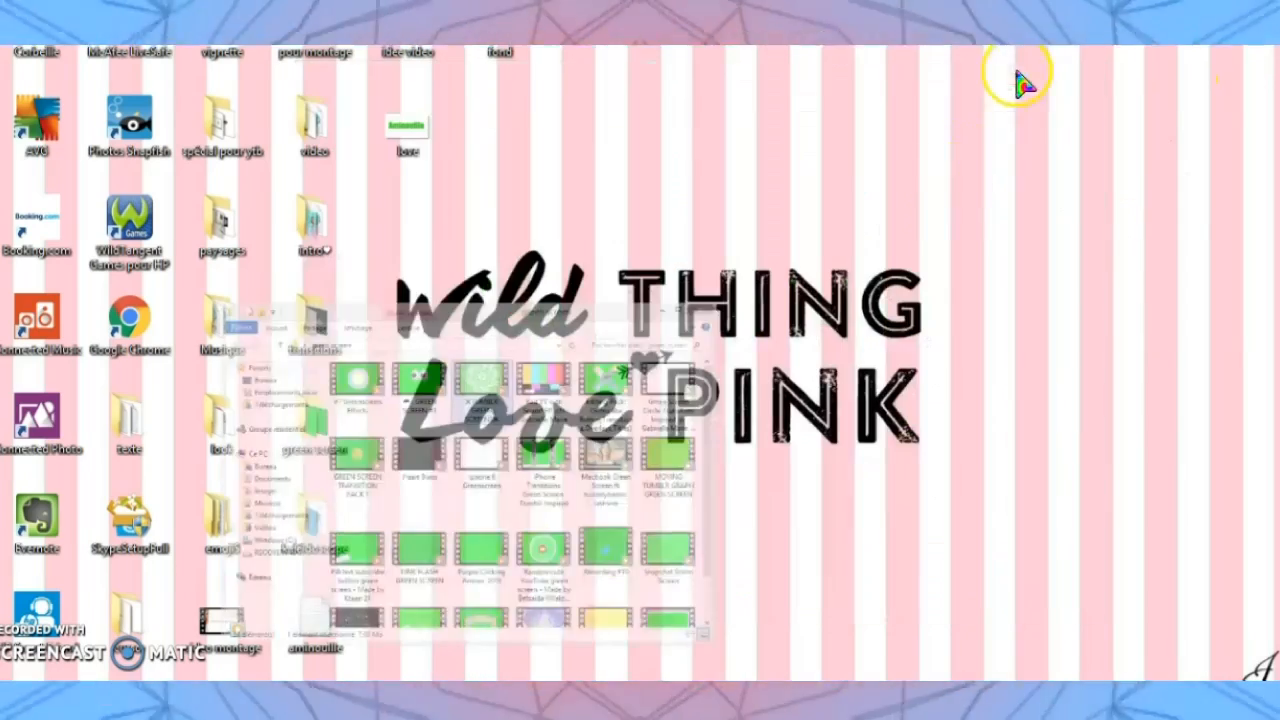